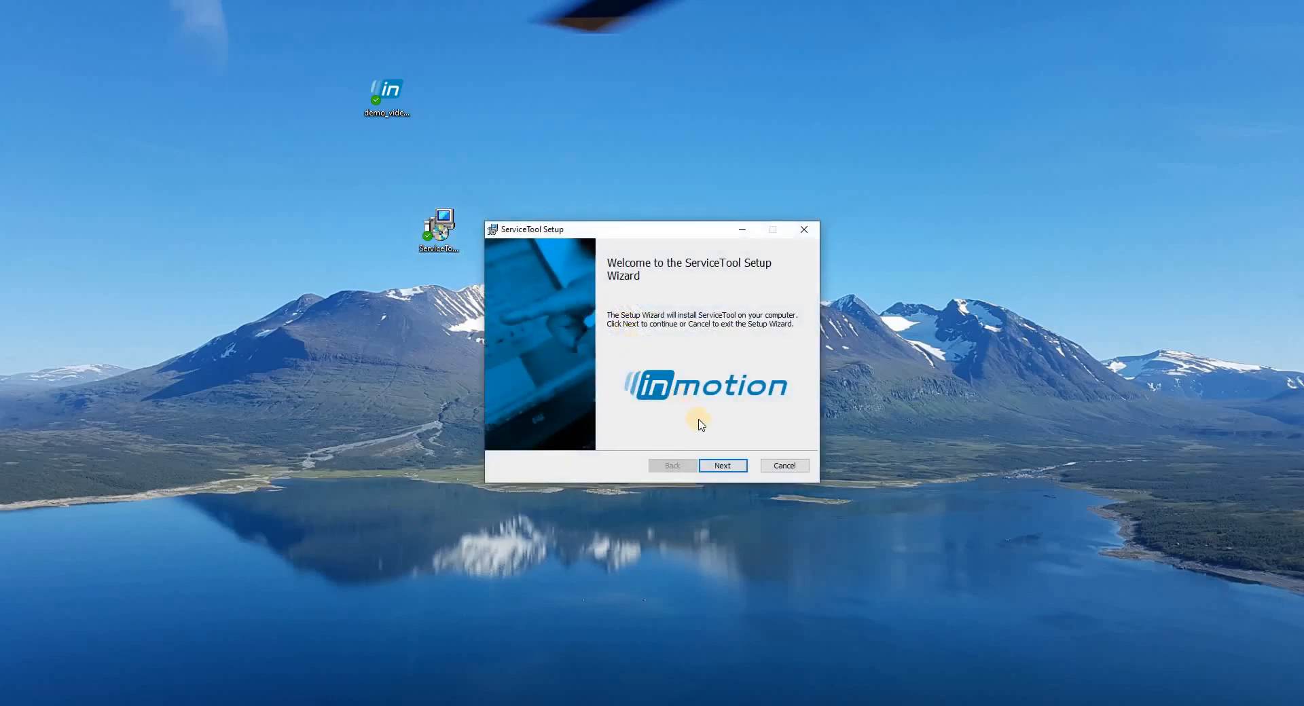
Install ServiceTool 1.3.03 in the default location, accepting the licence agreement, and finish the setup.
left_click(721, 466)
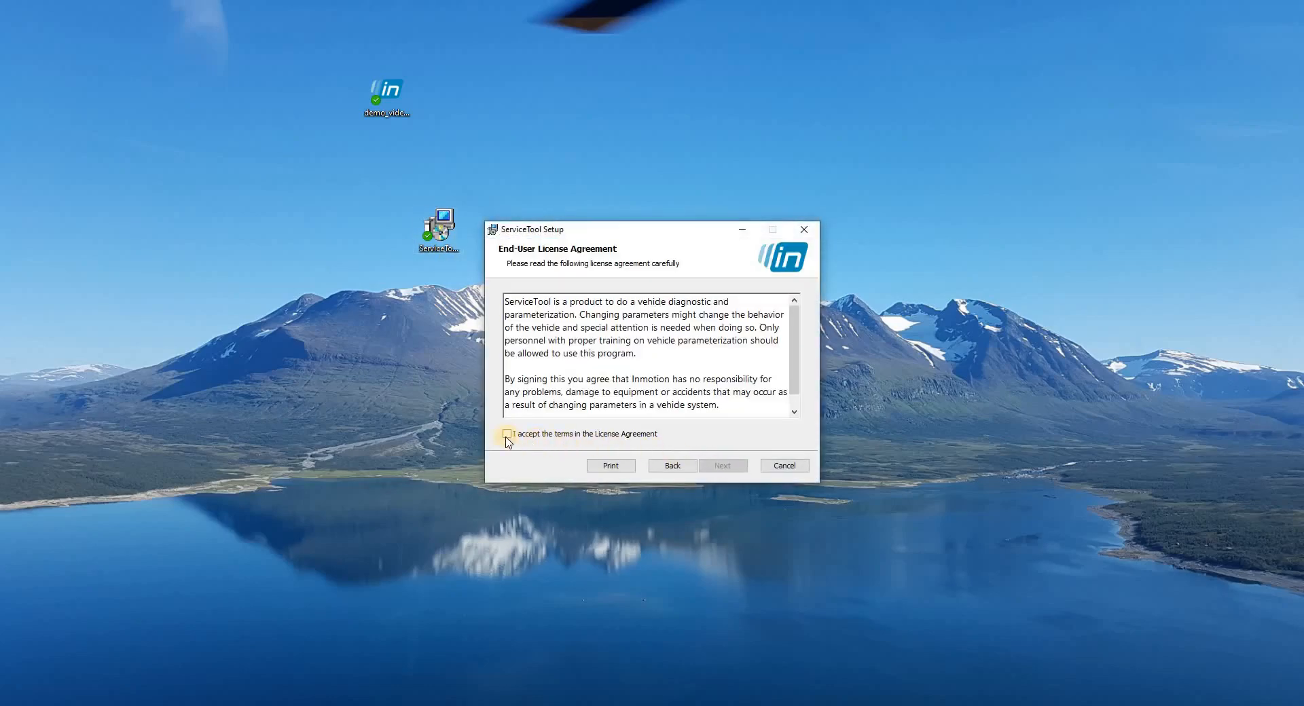
left_click(507, 434)
left_click(723, 466)
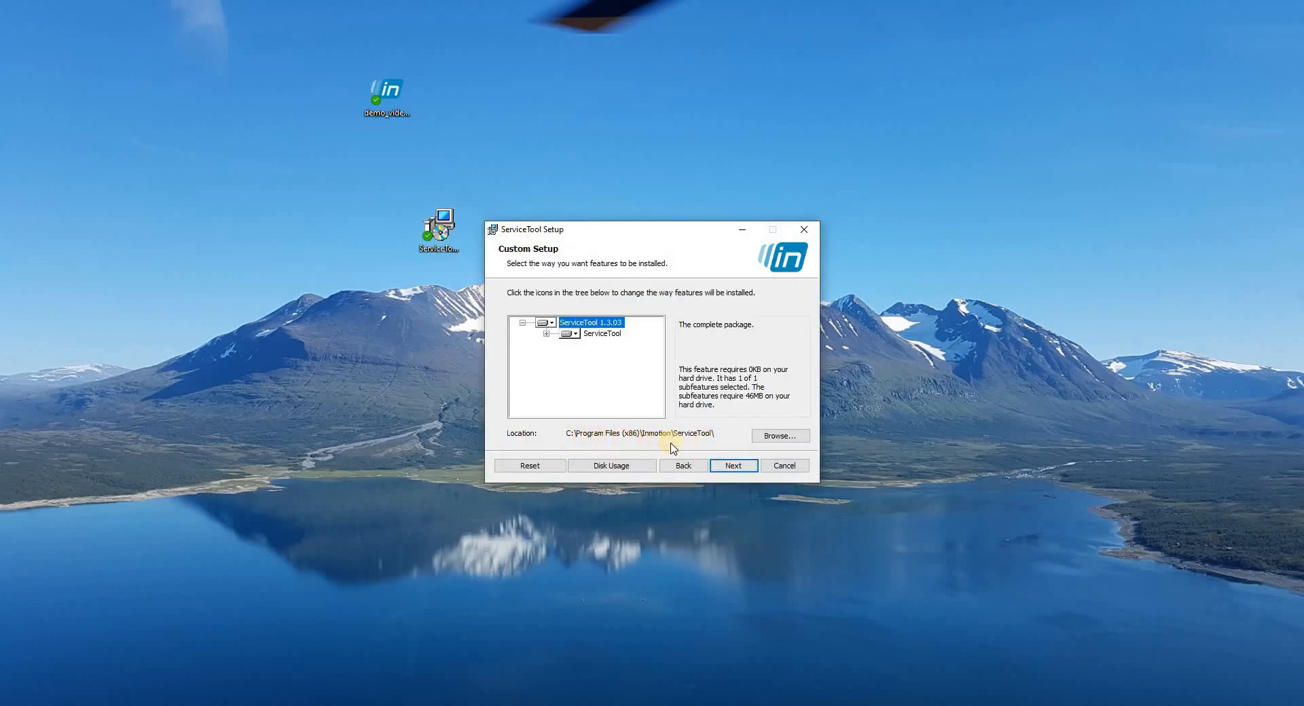
left_click(737, 468)
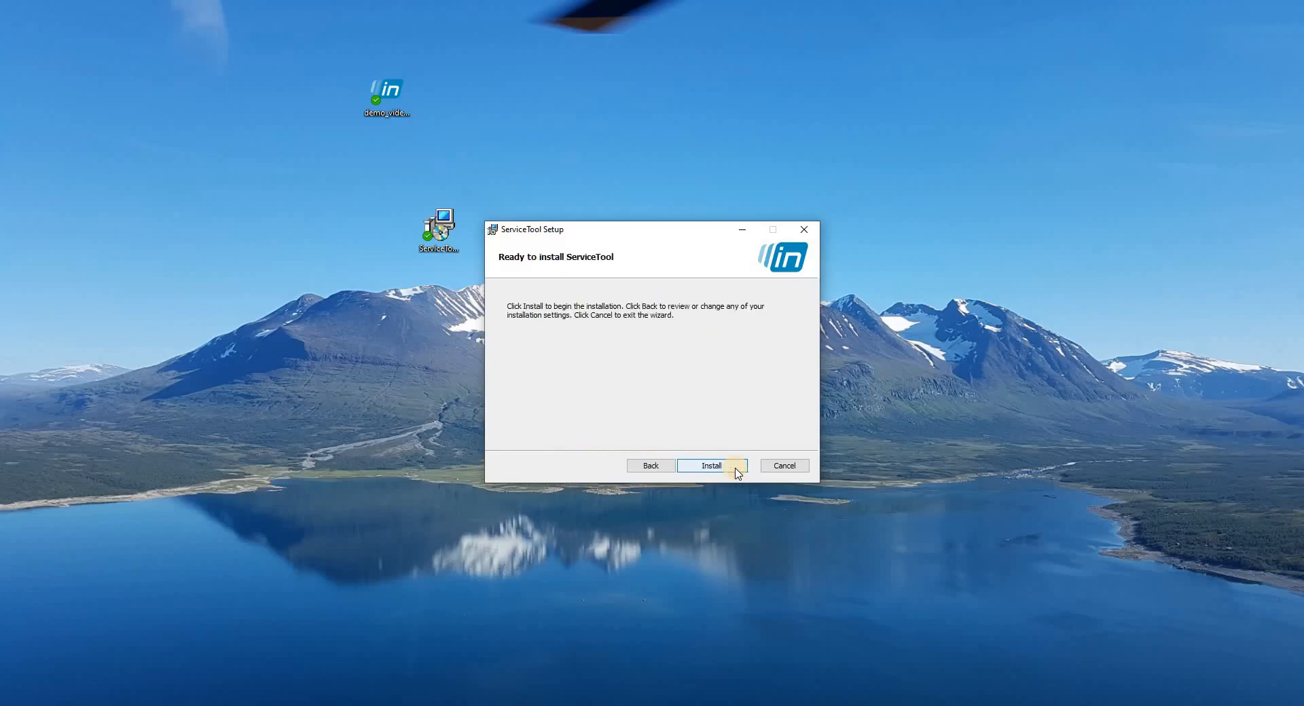
left_click(736, 467)
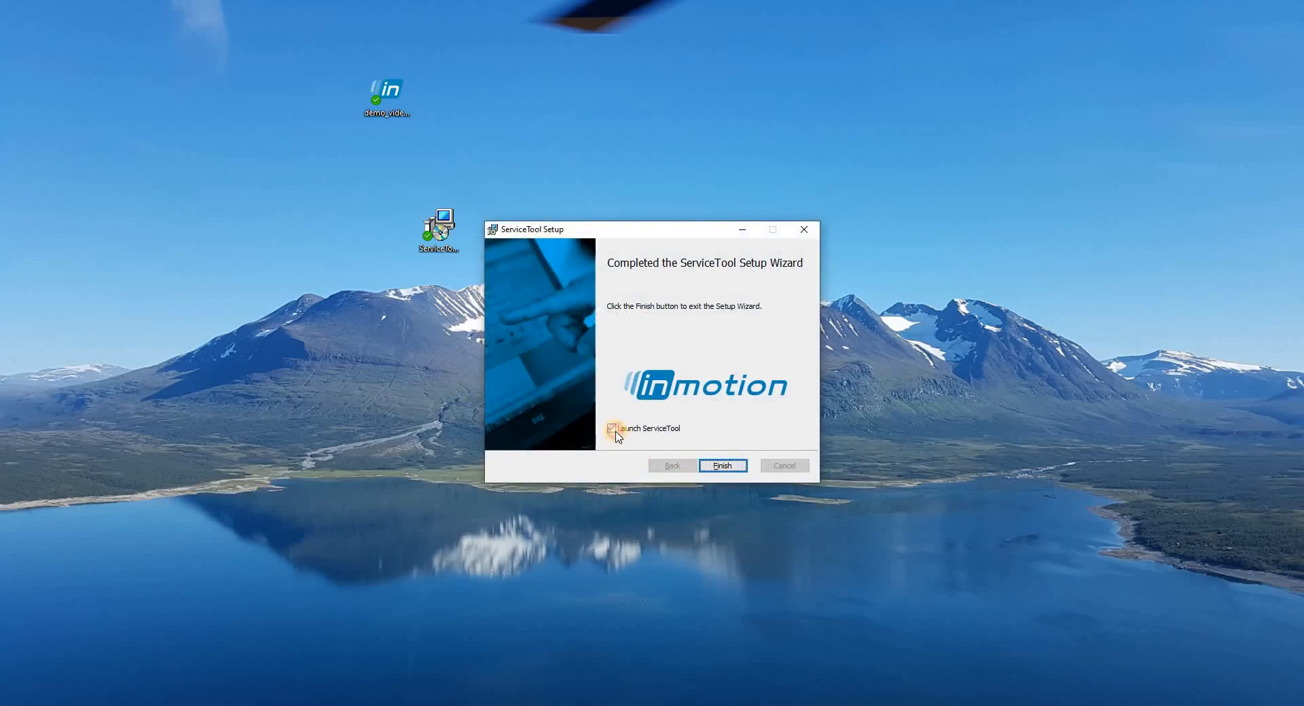
left_click(617, 435)
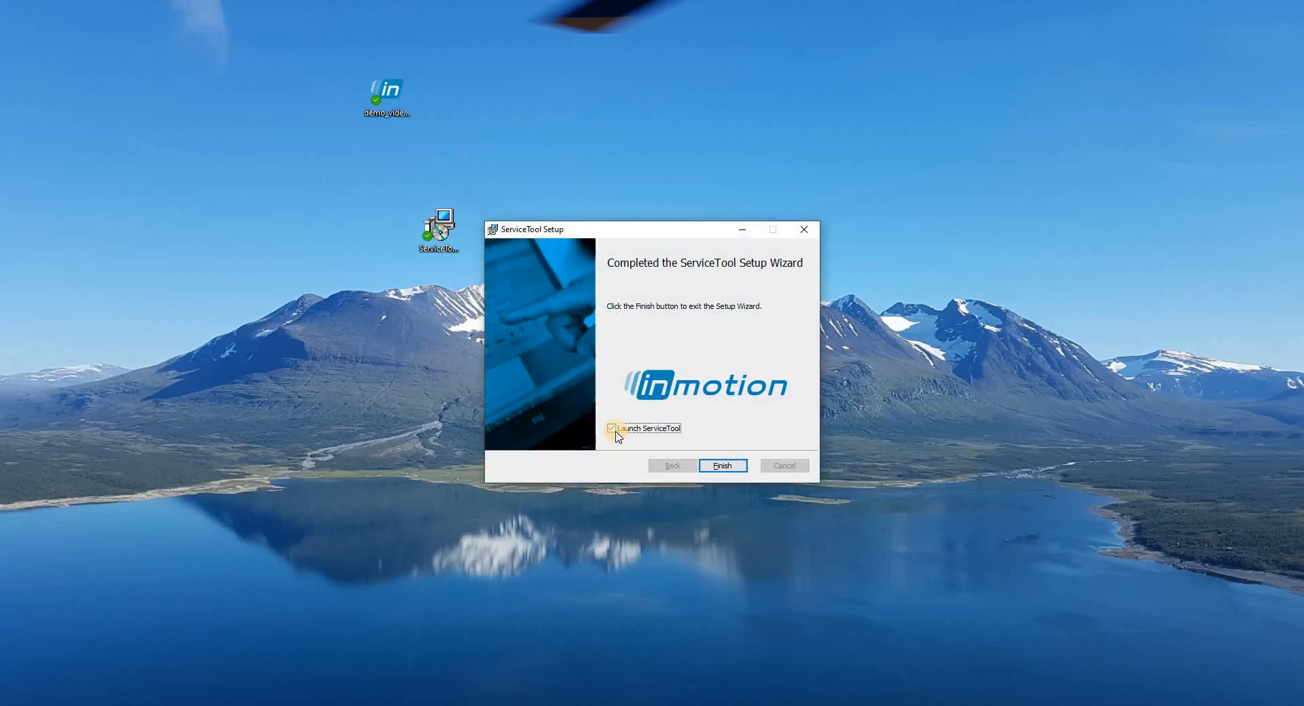
left_click(723, 467)
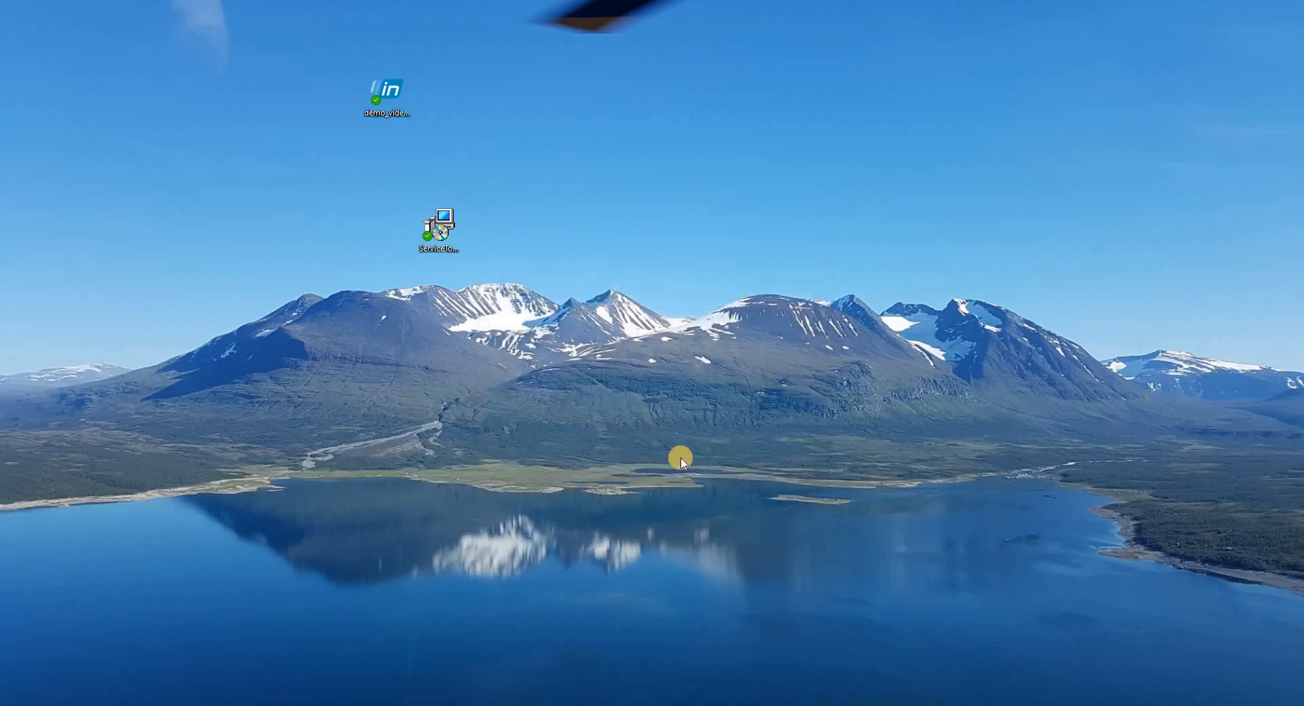
Search Windows for the installed ServiceTool app and close the search without launching it.
left_click(16, 695)
type("se")
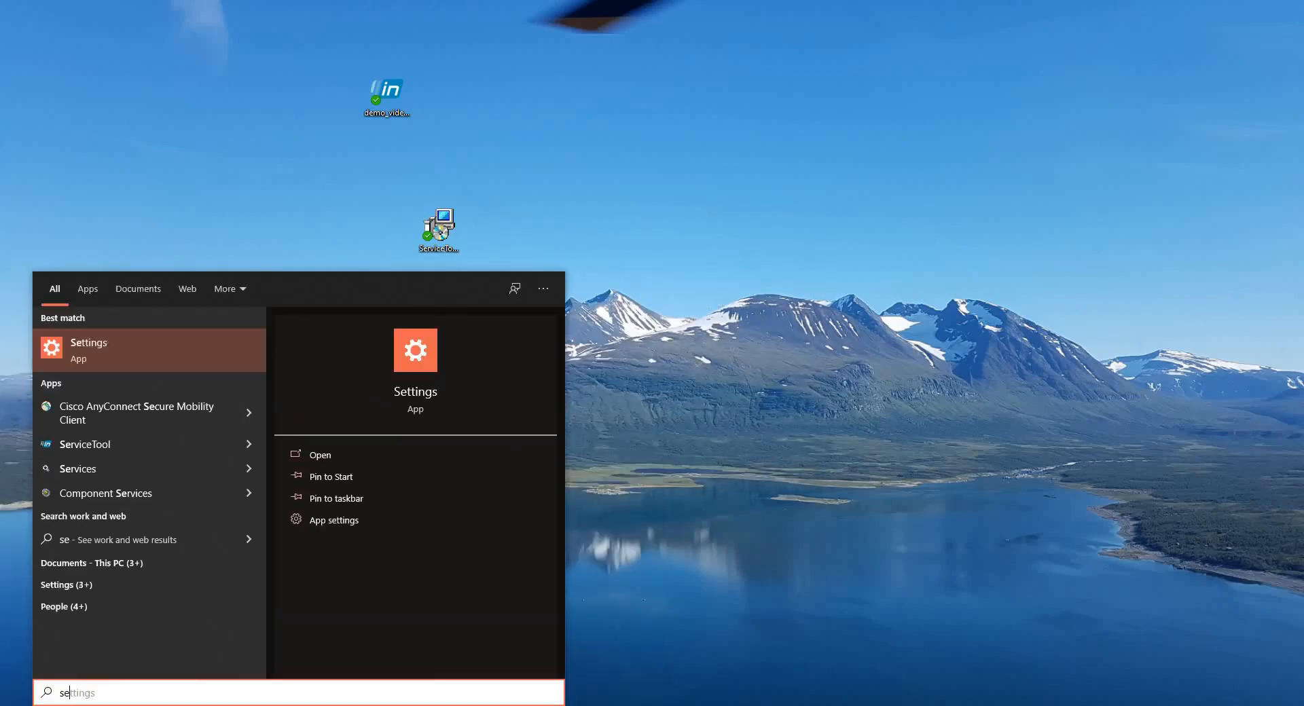
type("rvic")
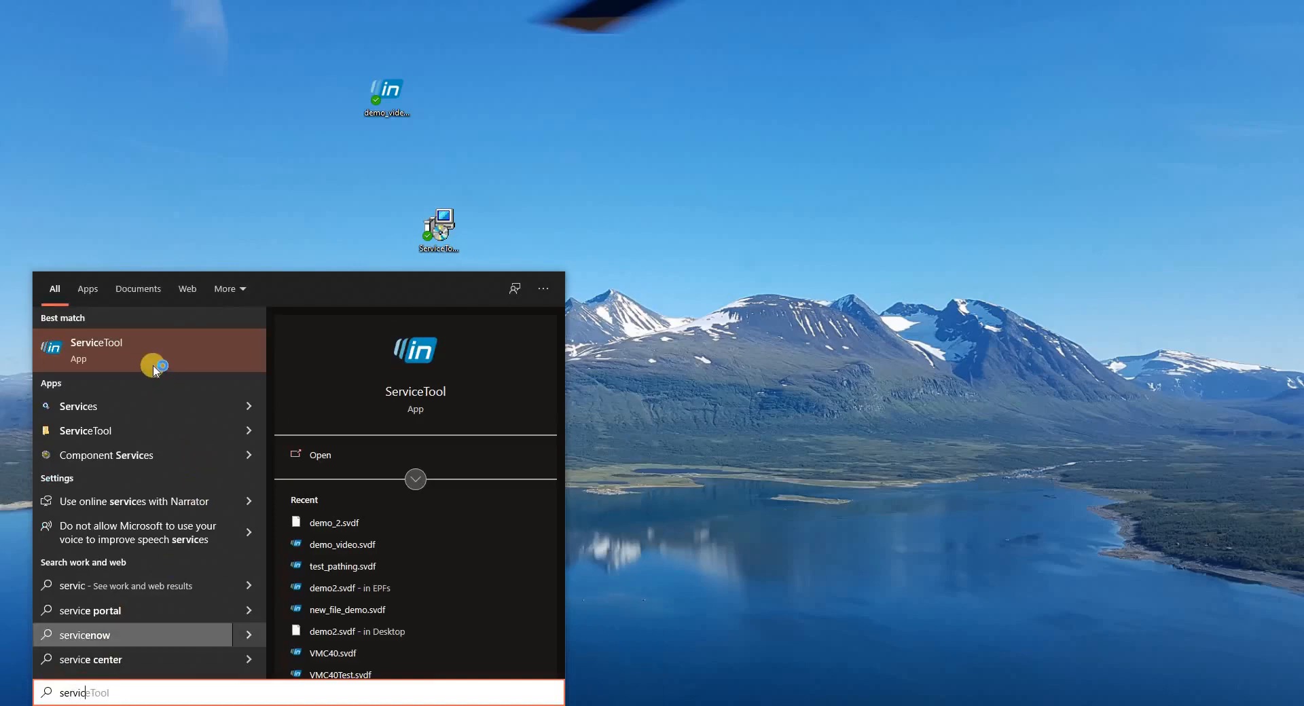
type("e")
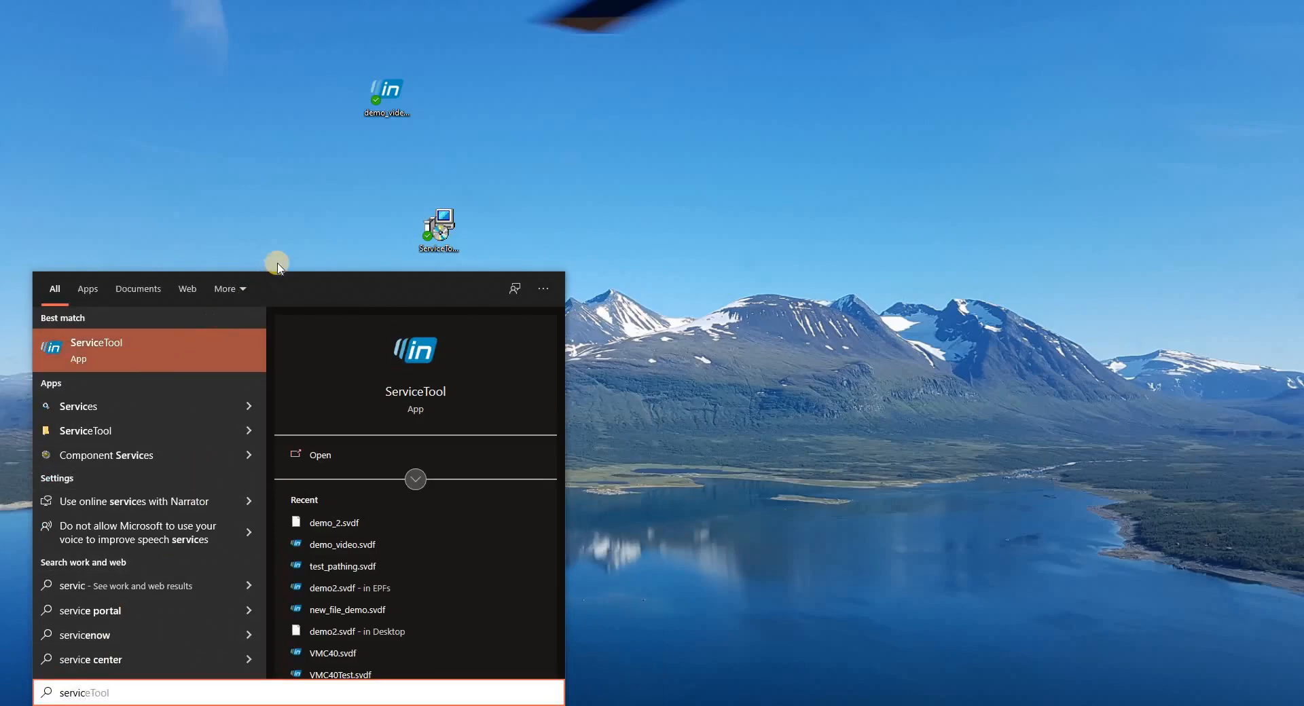
key("Escape")
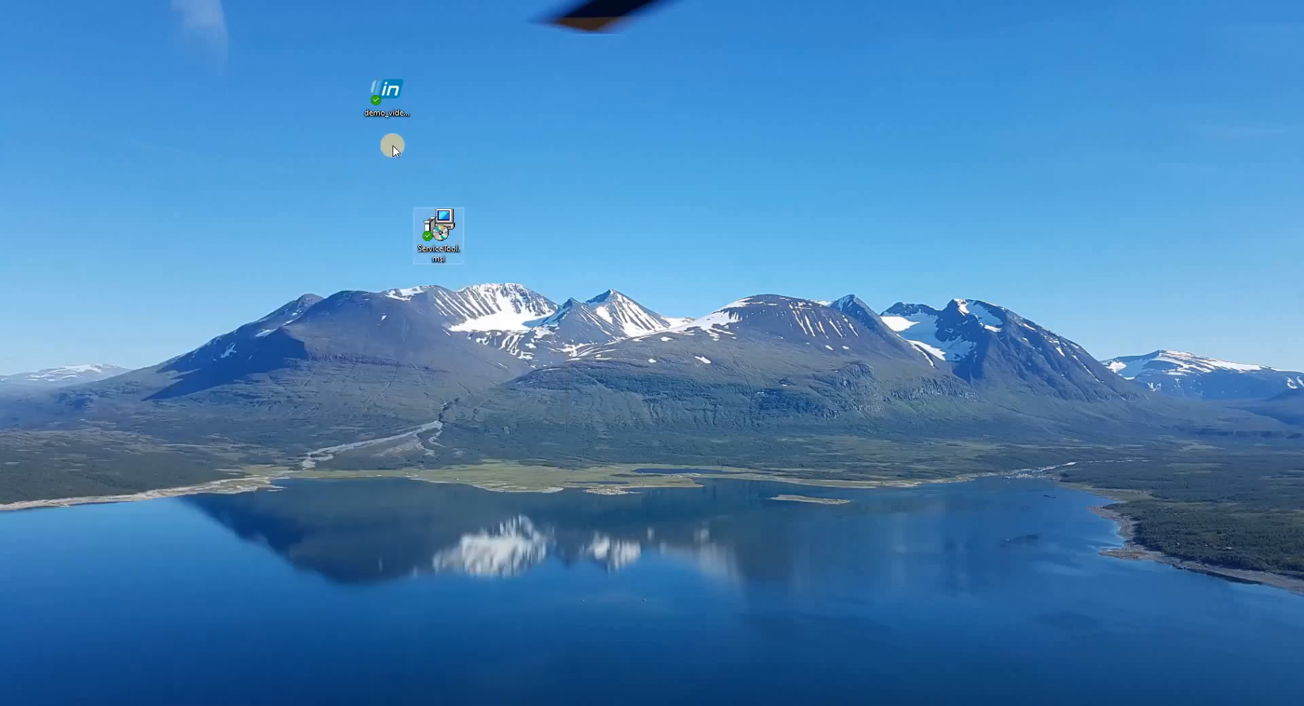
Open the demo_video.svdf file in ServiceTool and set the CAN bit rate to 500 kBit/s.
double_click(399, 109)
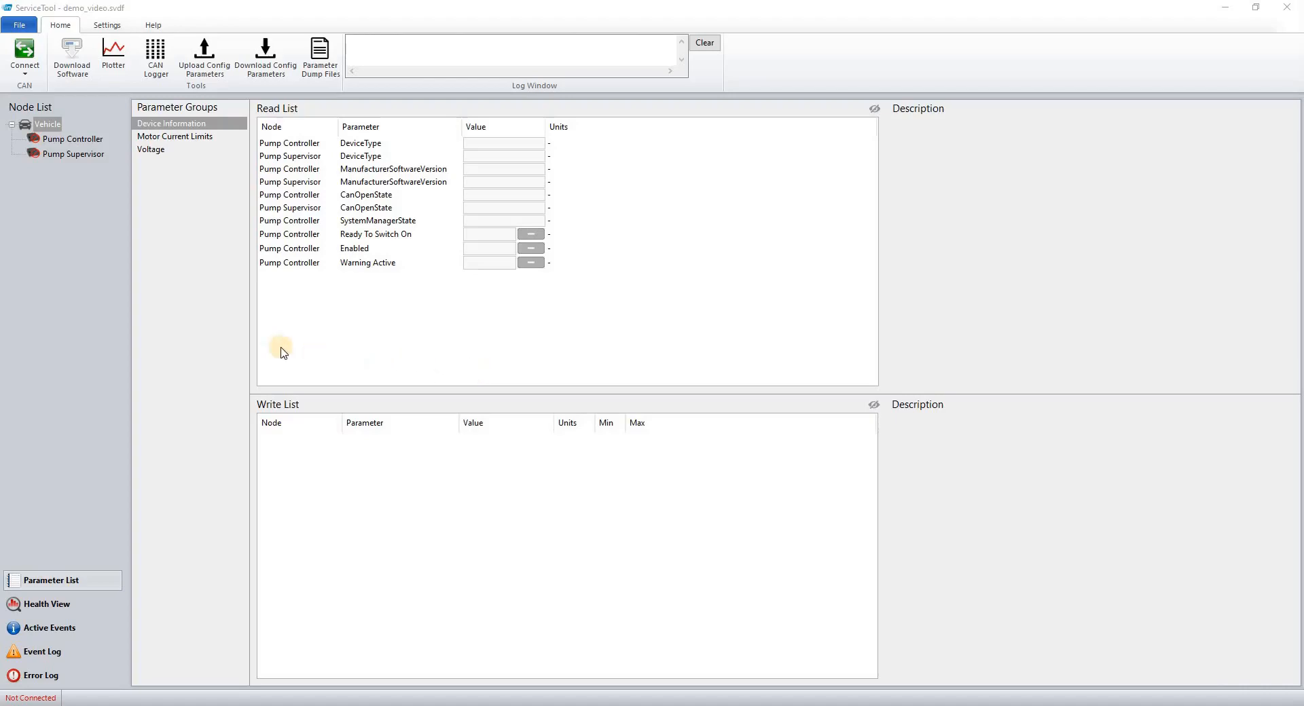
left_click(99, 27)
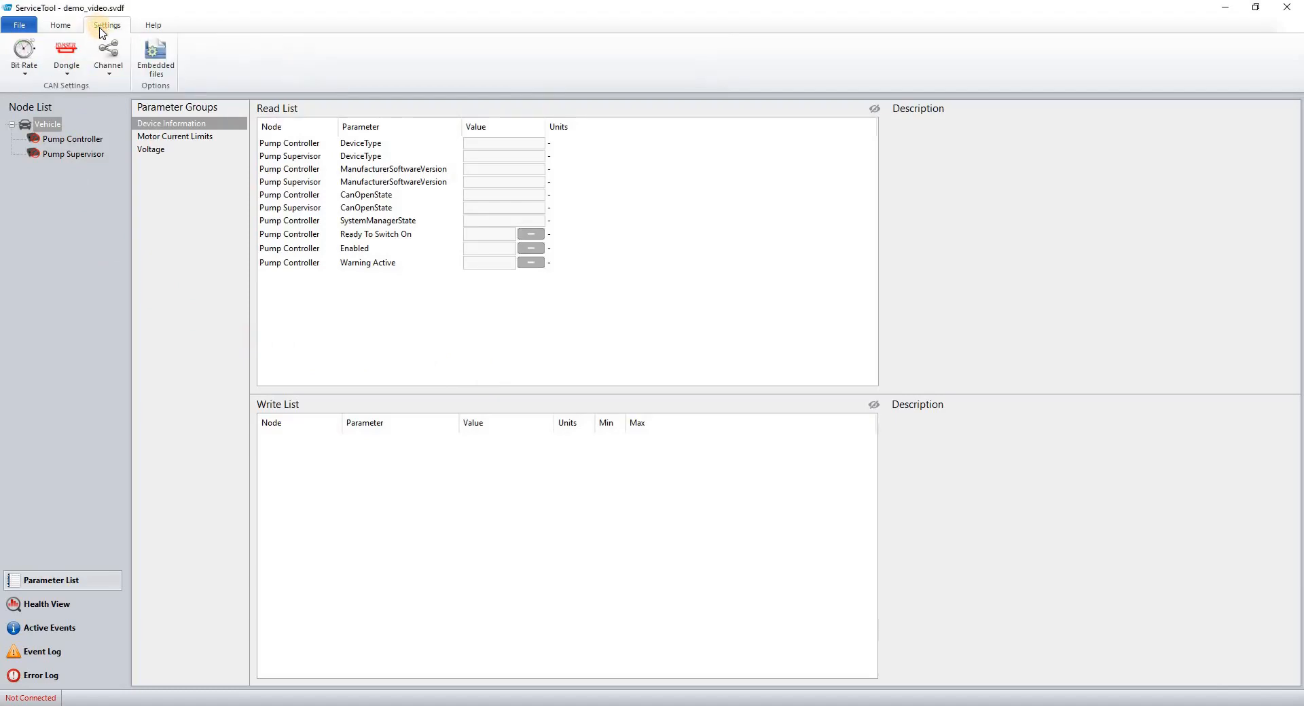
left_click(30, 73)
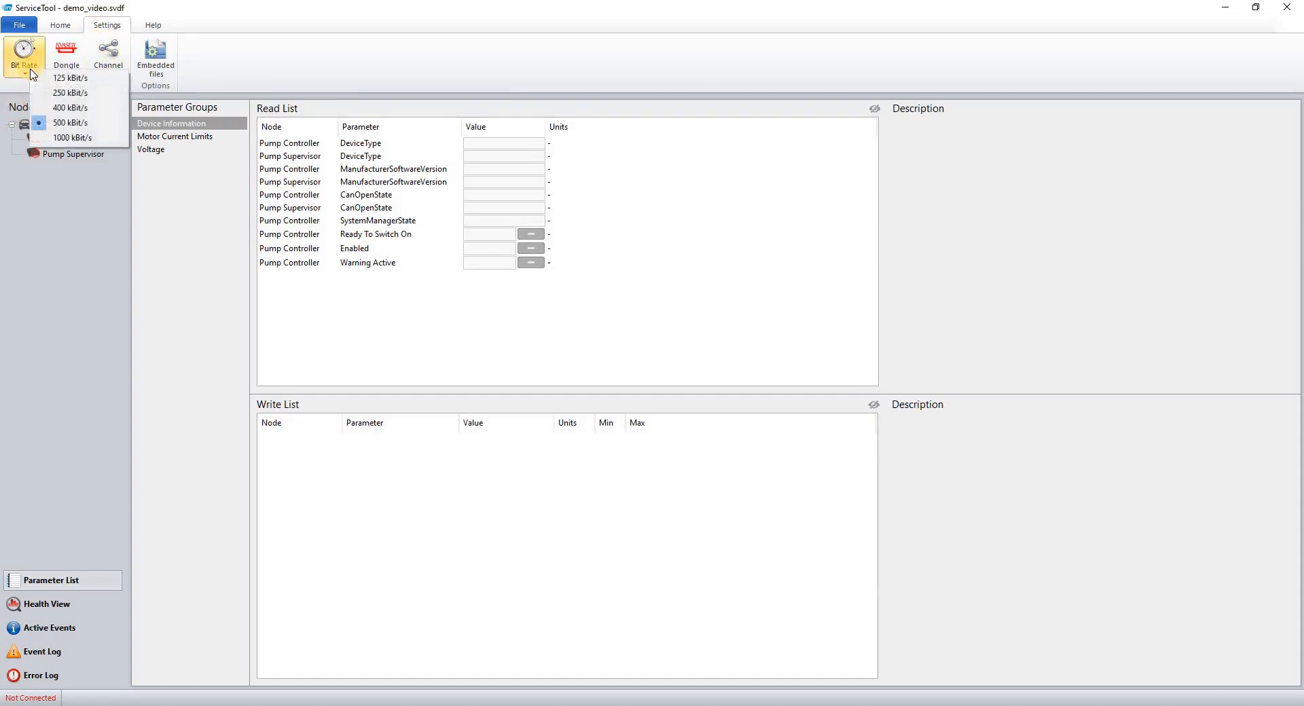
left_click(109, 124)
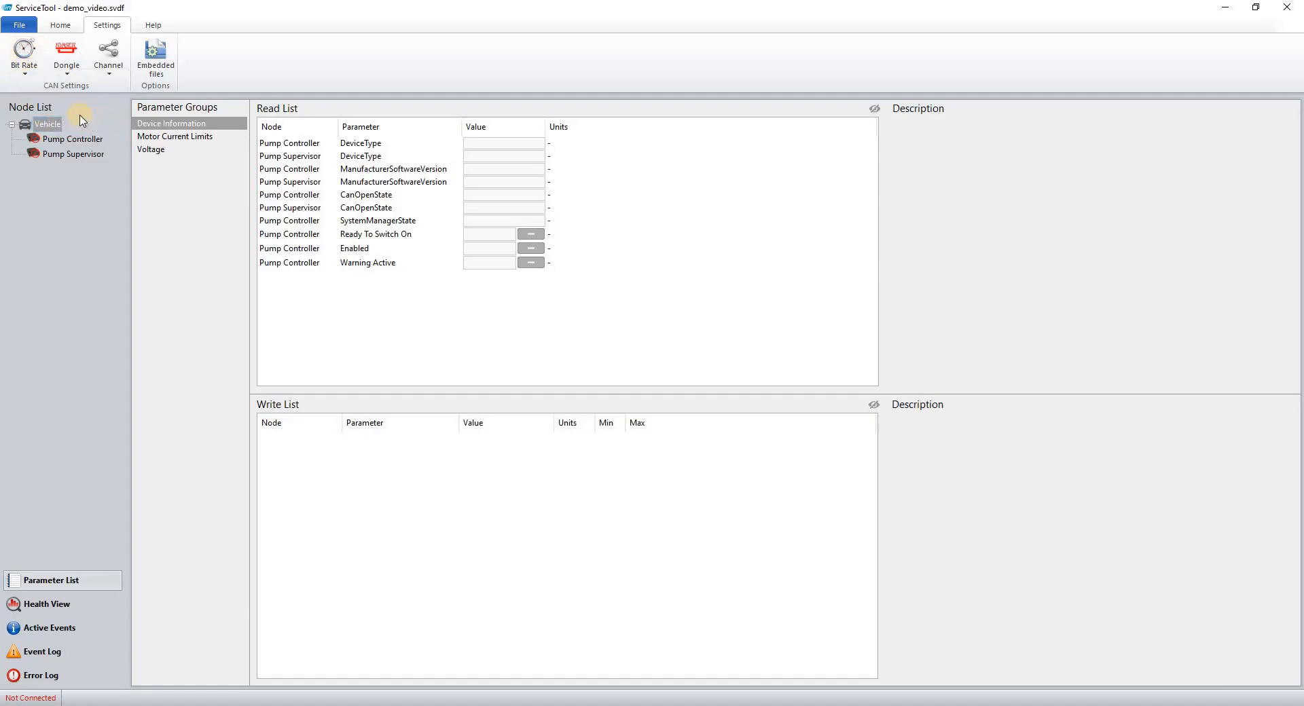
Select channel 0 and the KVASER dongle for the CAN connection.
left_click(108, 61)
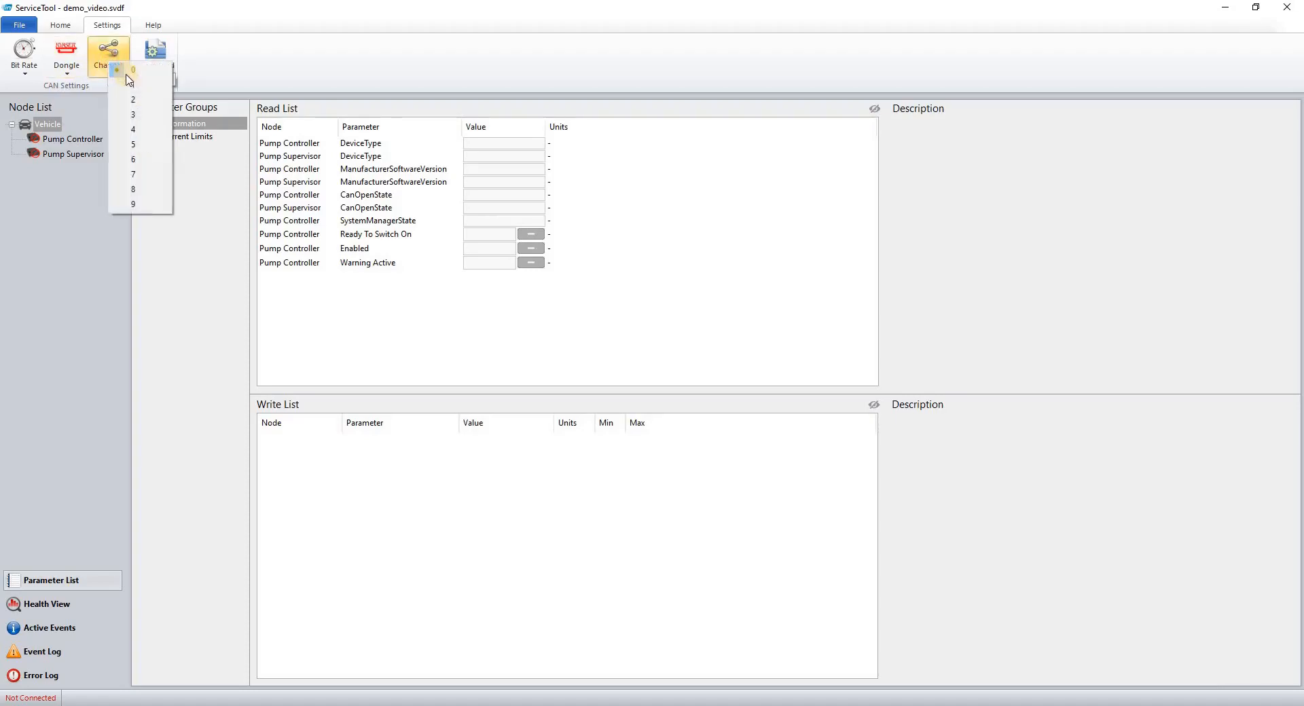
left_click(168, 72)
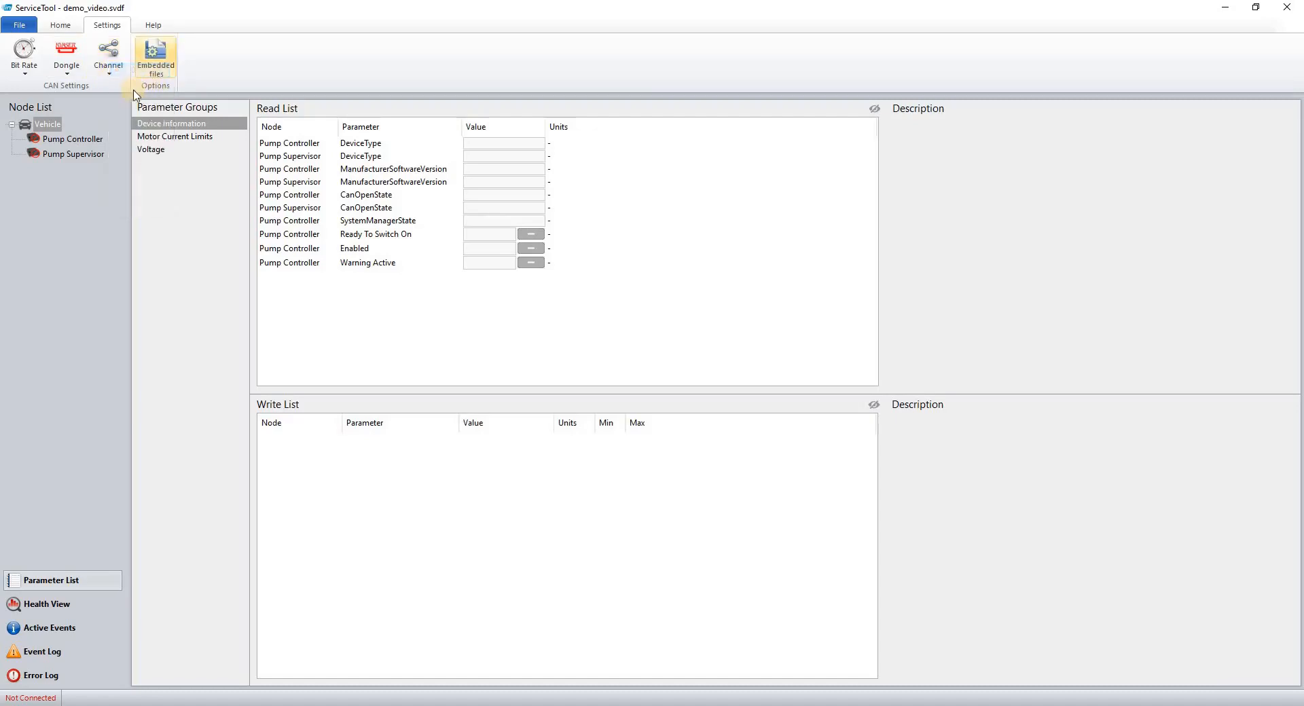
left_click(67, 59)
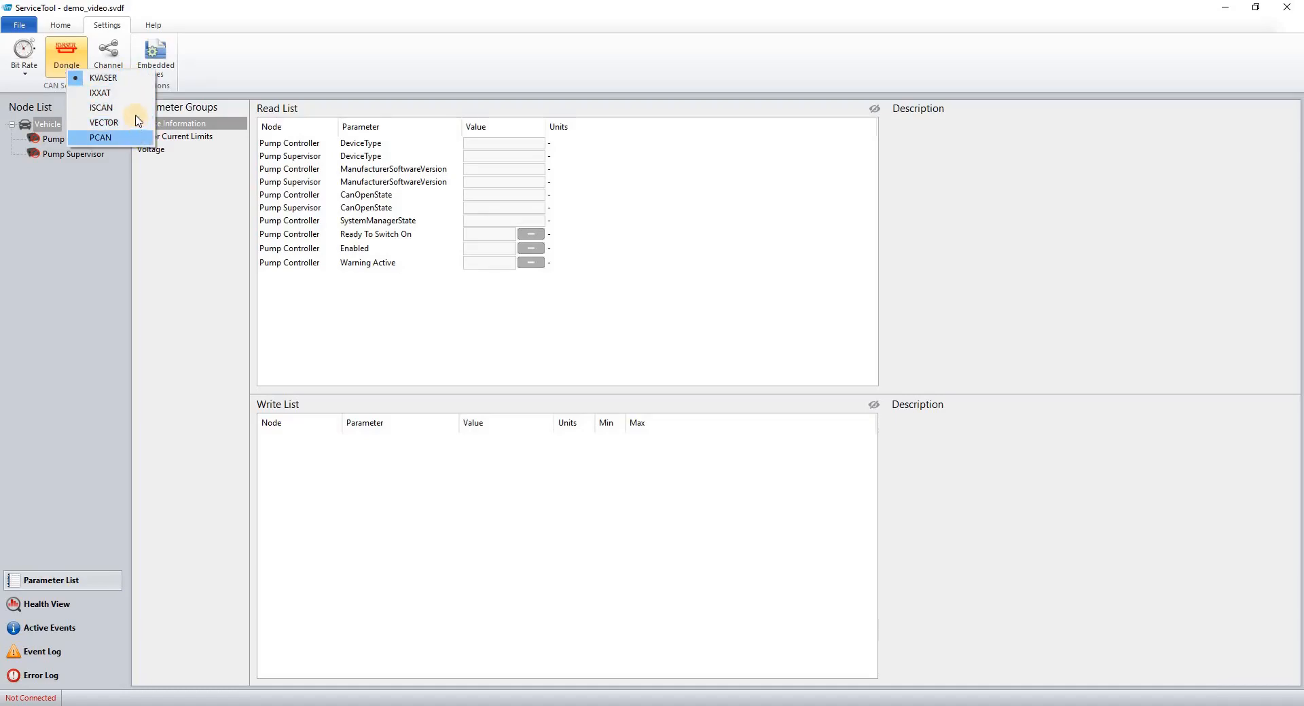
left_click(138, 81)
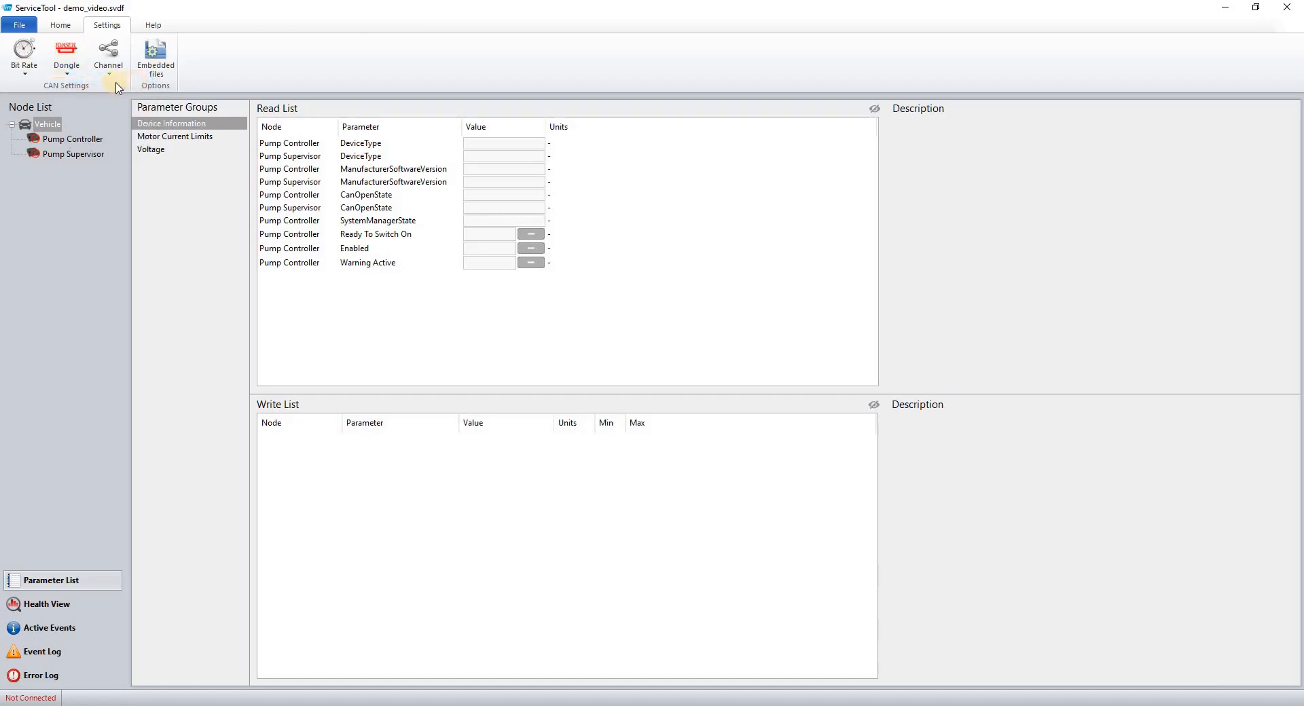
Connect to the vehicle's CAN bus and display the Motor Current Limits parameter group.
left_click(59, 26)
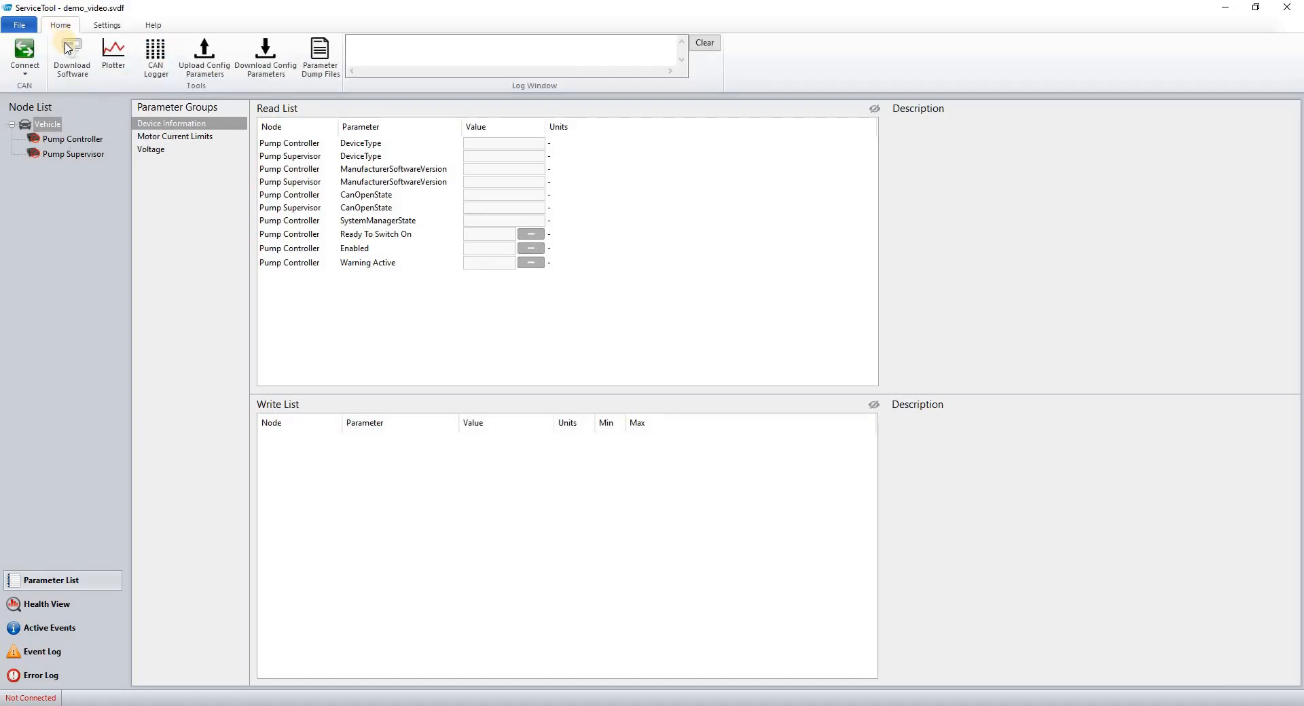
left_click(22, 60)
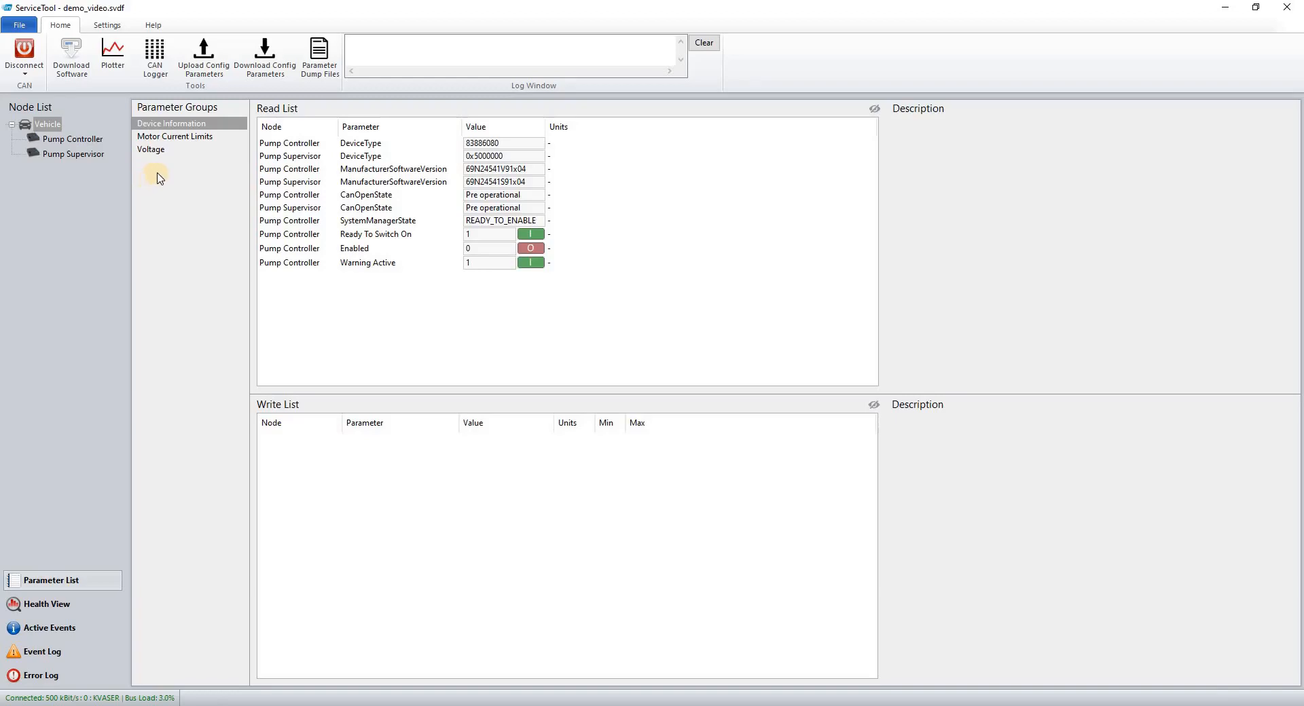
left_click(175, 139)
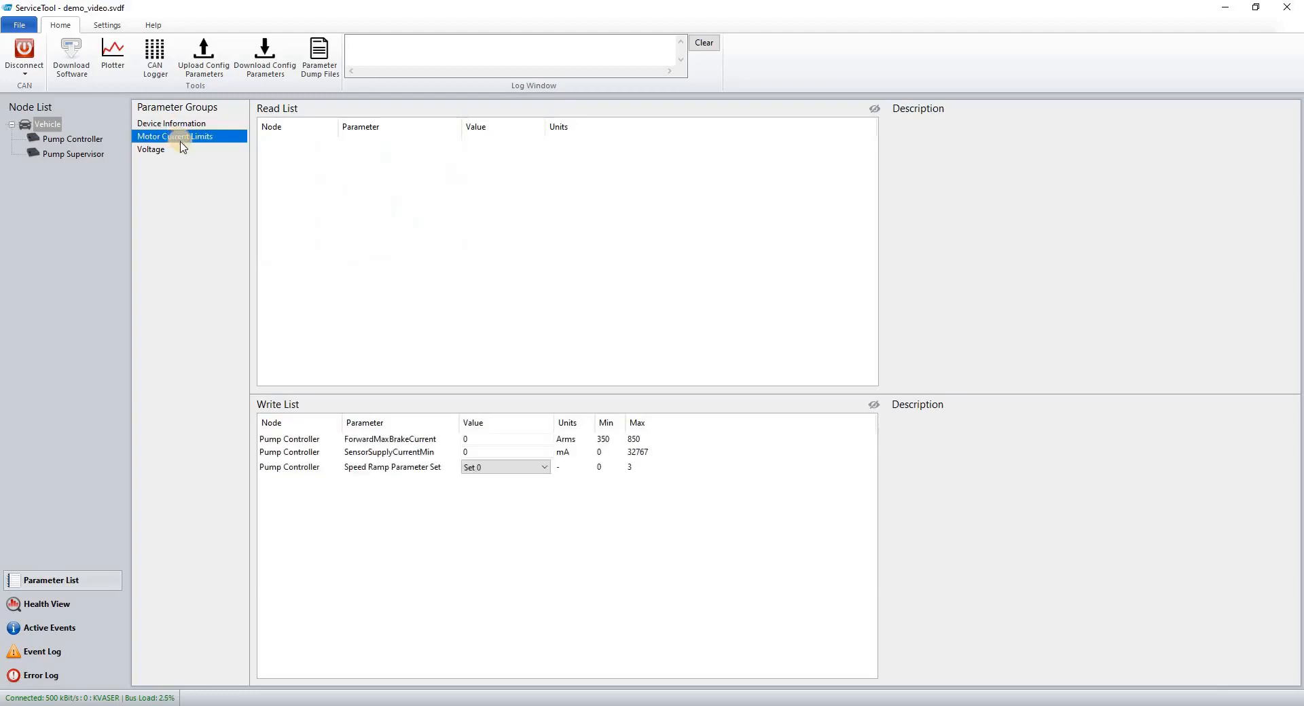
In the Voltage parameter group, set the Pump Controller's HighLevel to 48 Vdc and switch Ignore Low DC Bus to 0.
left_click(182, 150)
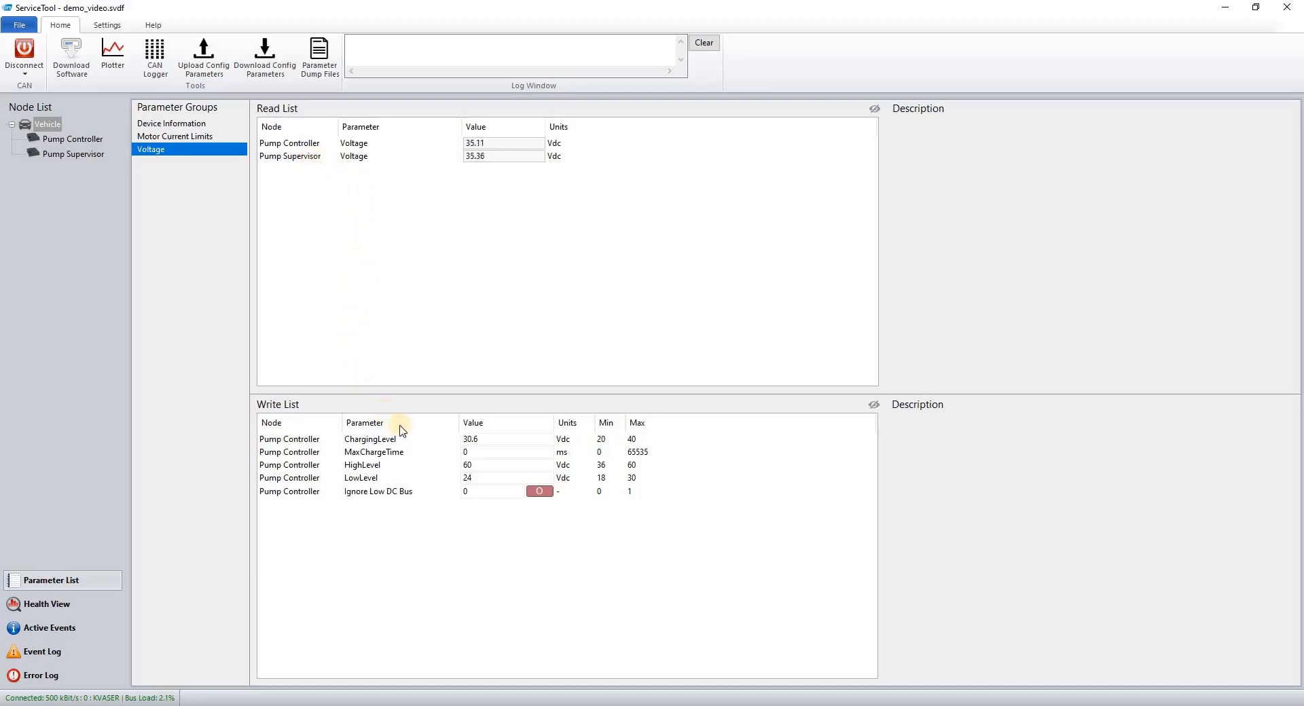
left_click(471, 466)
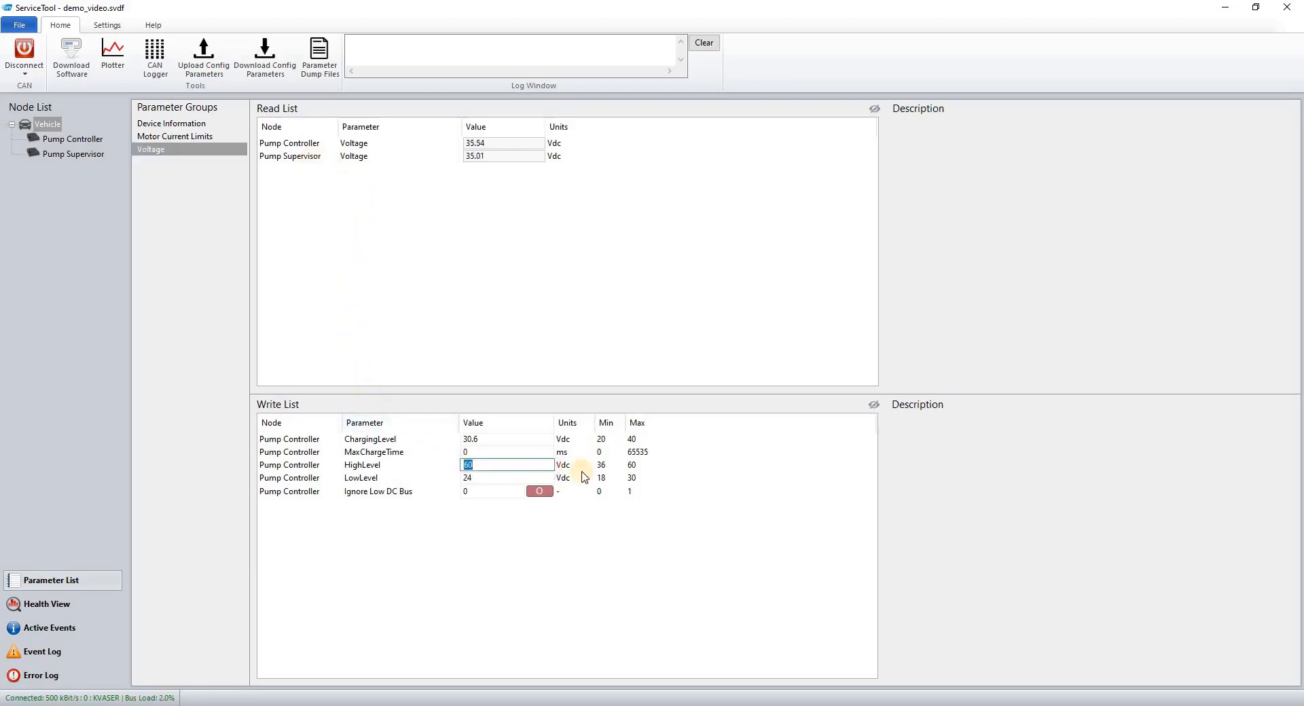
type("48")
key("Return")
type("00")
key("Return")
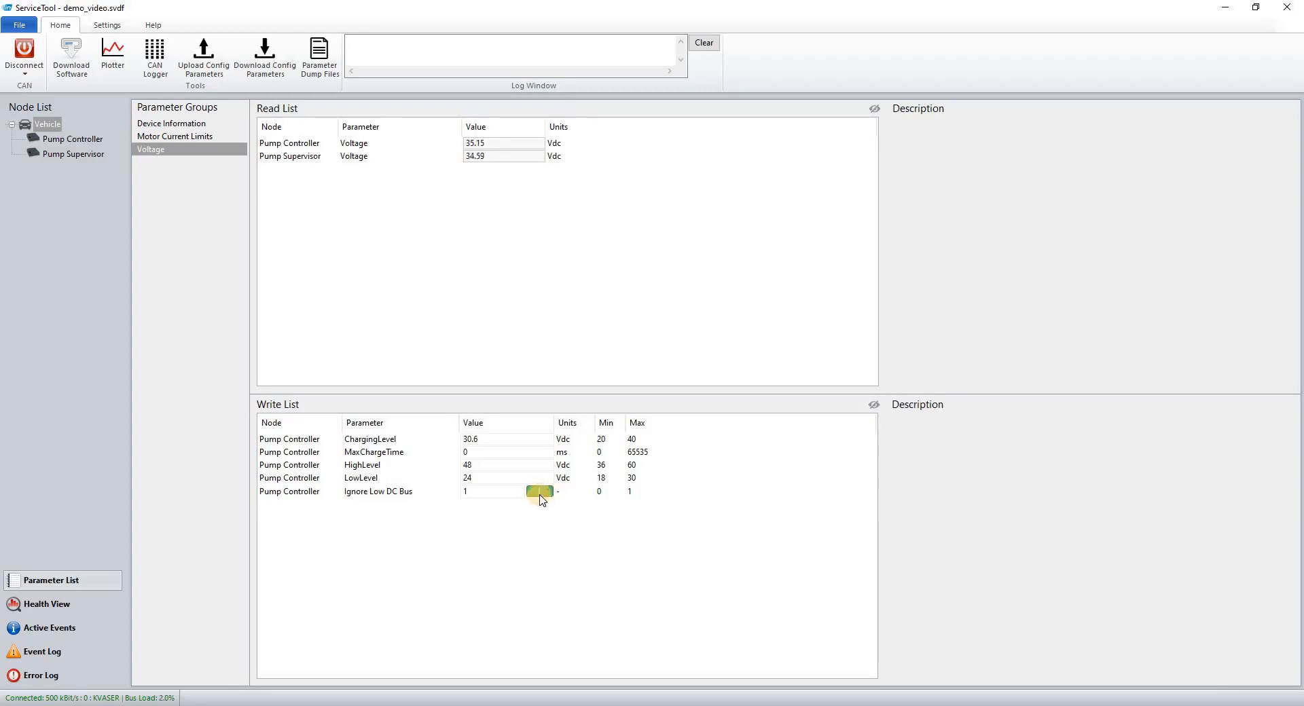
left_click(540, 494)
In the Motor Current Limits group, change the Pump Controller's Speed Ramp Parameter Set to Set 2.
left_click(204, 136)
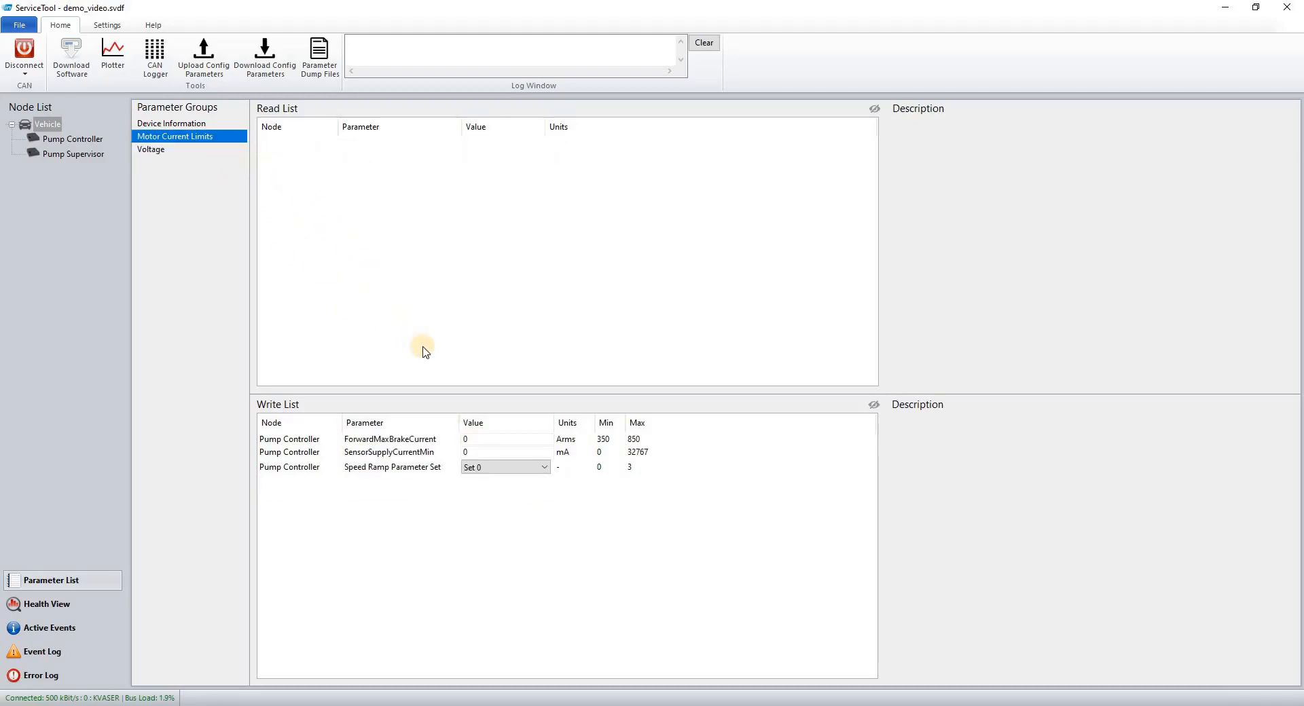
left_click(410, 474)
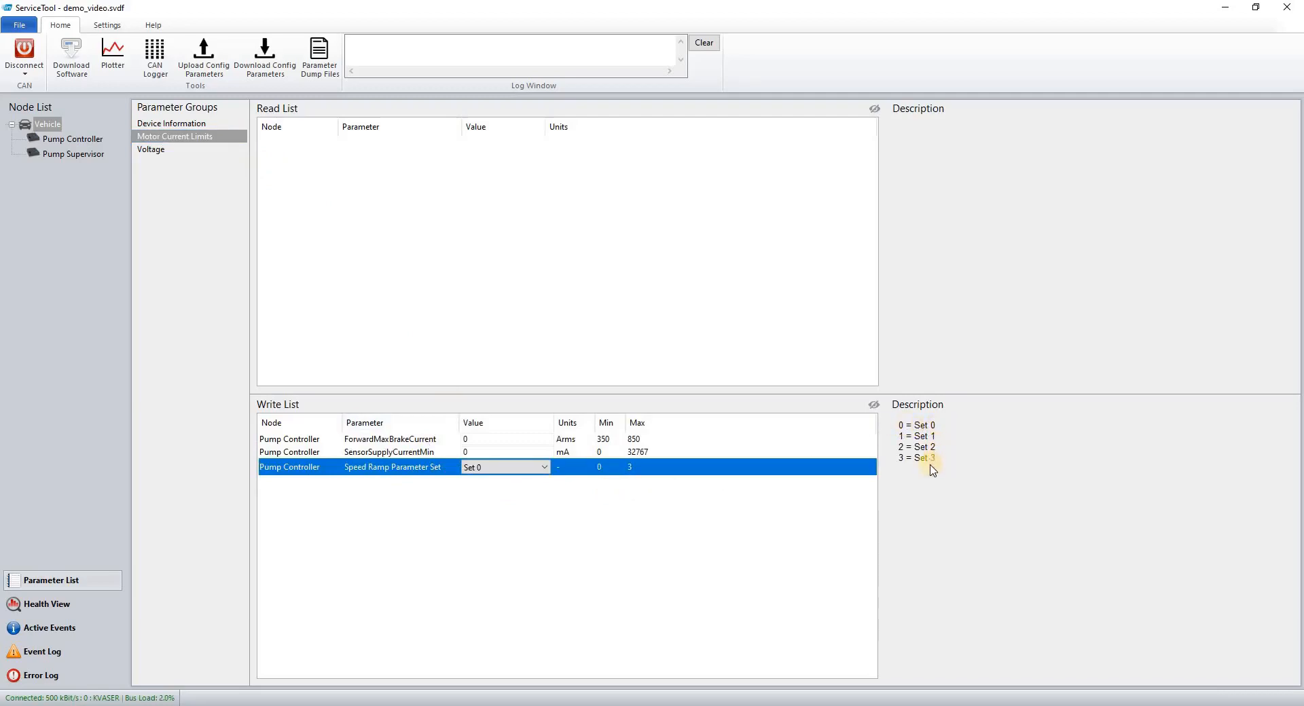
left_click(544, 469)
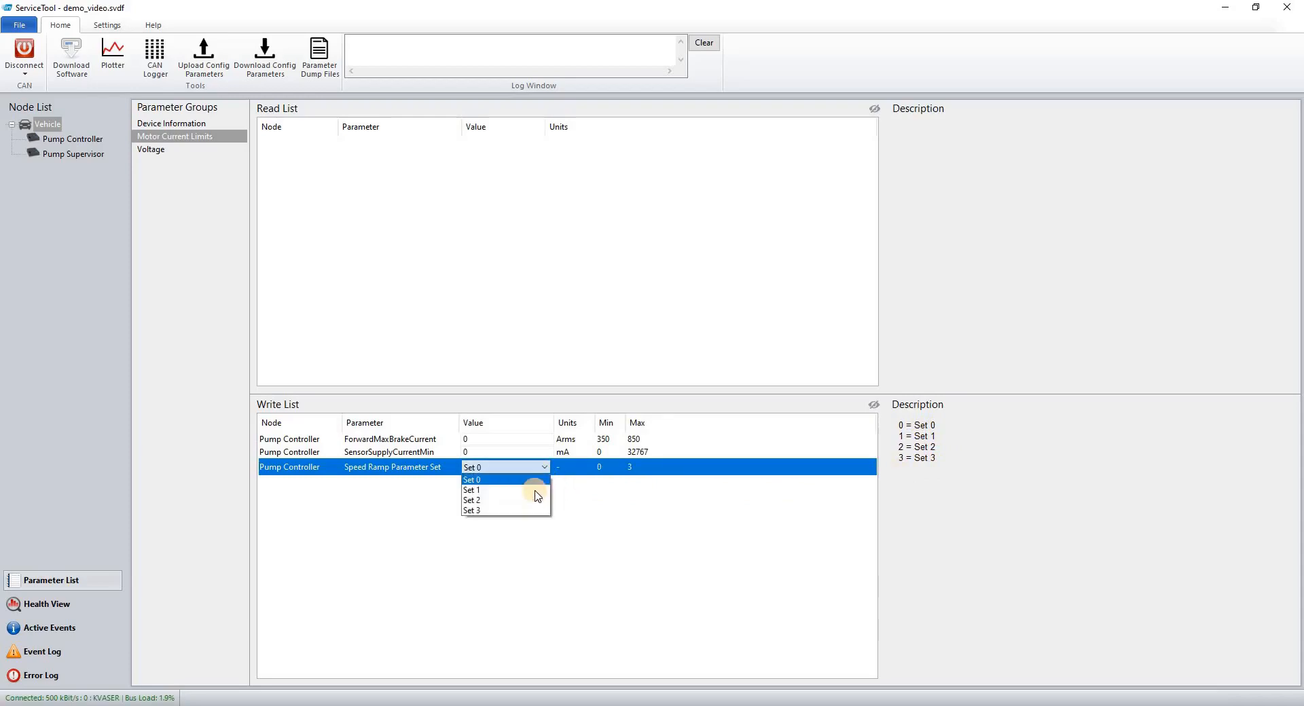
left_click(501, 501)
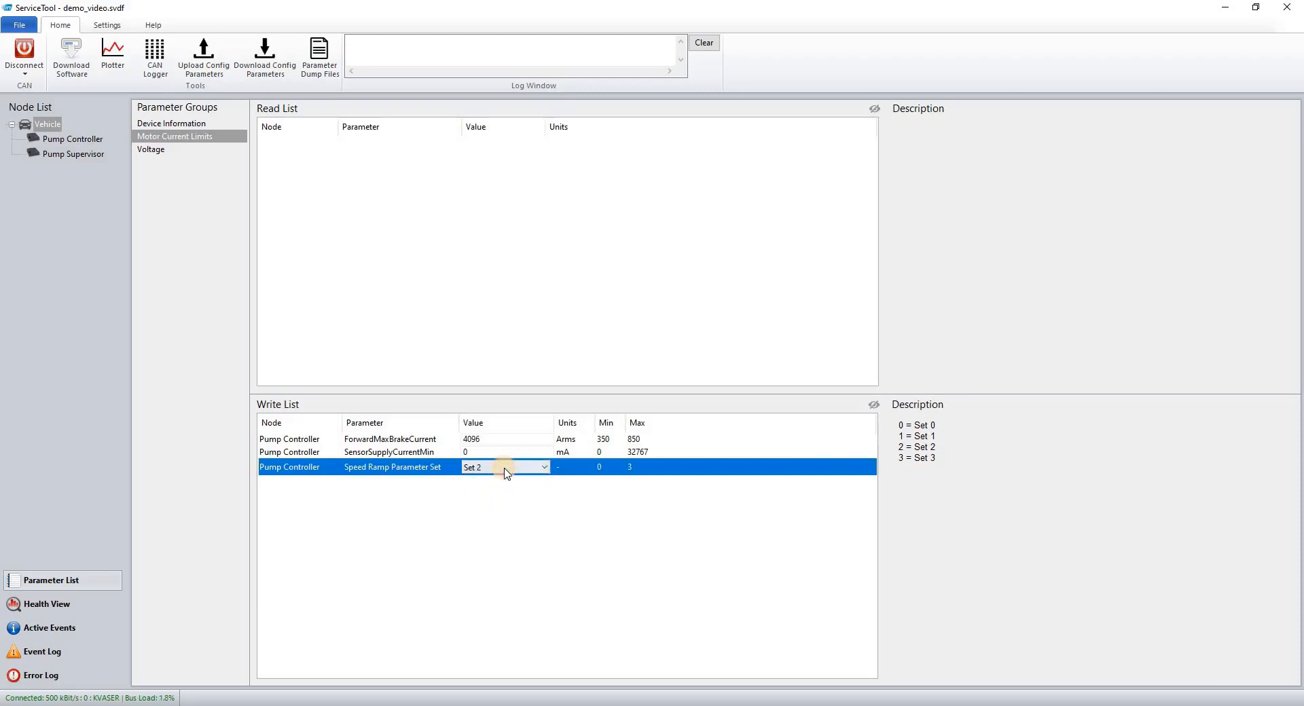
Switch the Speed Ramp Parameter Set to Set 1 and then back to Set 0.
left_click(506, 470)
left_click(501, 490)
left_click(506, 470)
left_click(506, 480)
Move the Ignore Low DC Bus parameter to the top of the Voltage group's Write List.
left_click(152, 150)
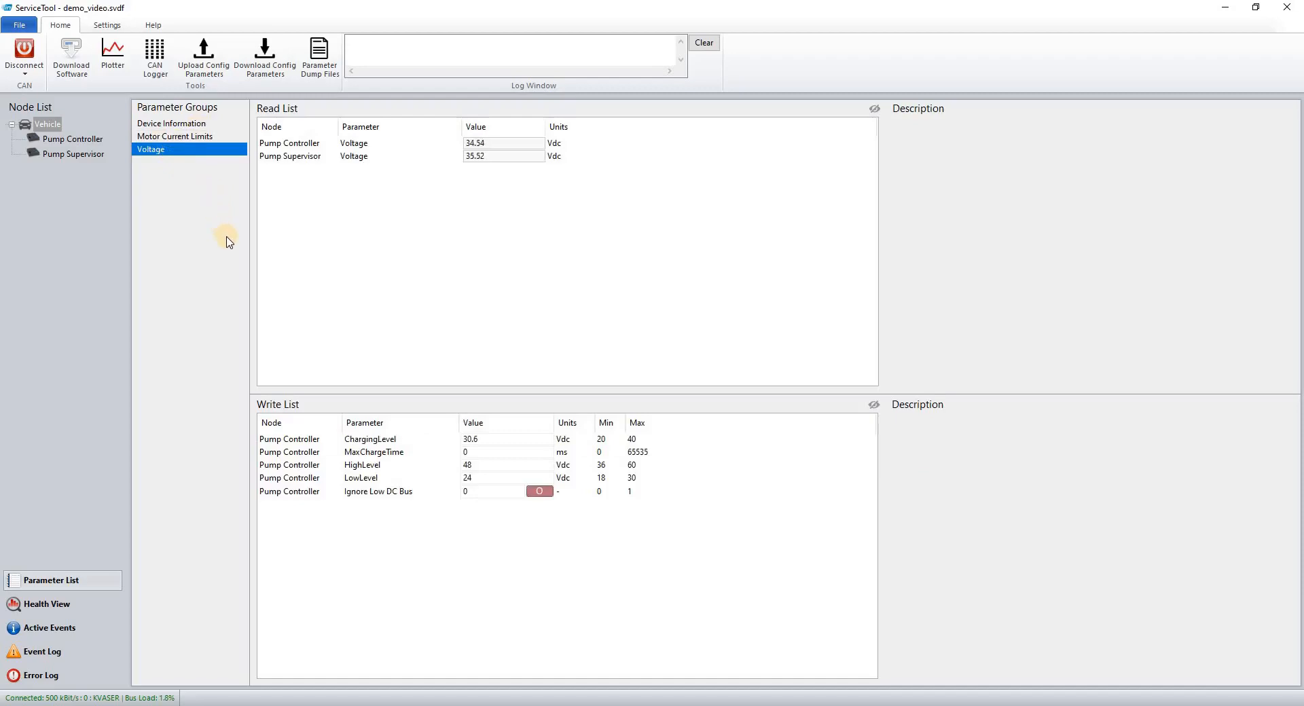
left_click(370, 480)
left_click(372, 466)
left_click(372, 452)
left_click(373, 441)
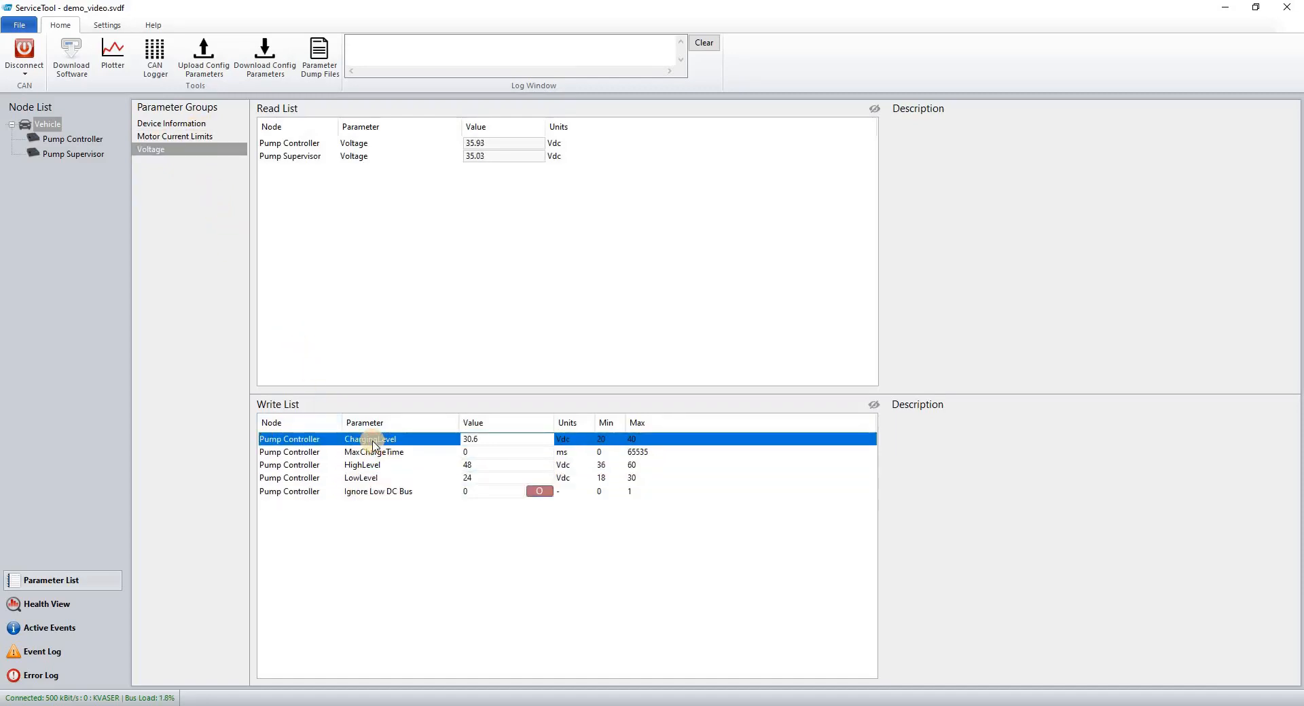
left_click_drag(372, 445, 372, 441)
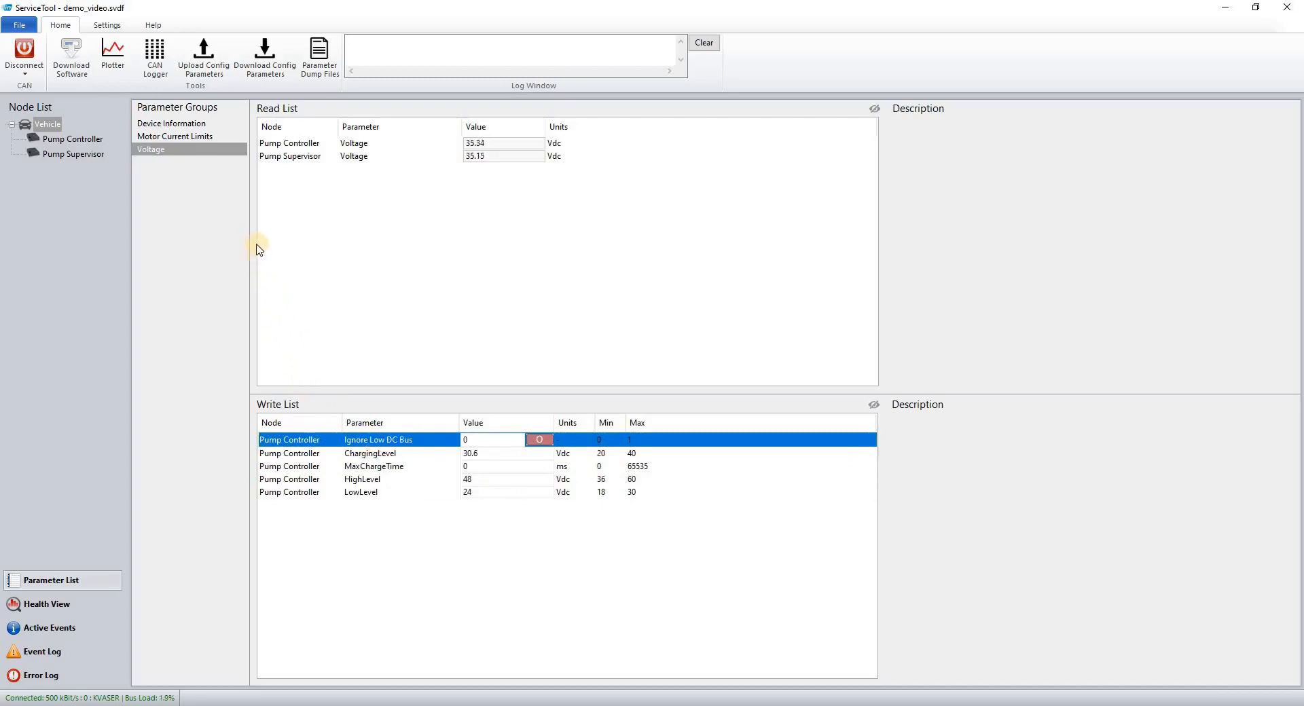
In the Device Information group, show the Pump Controller's DeviceType value as hexadecimal.
left_click(186, 126)
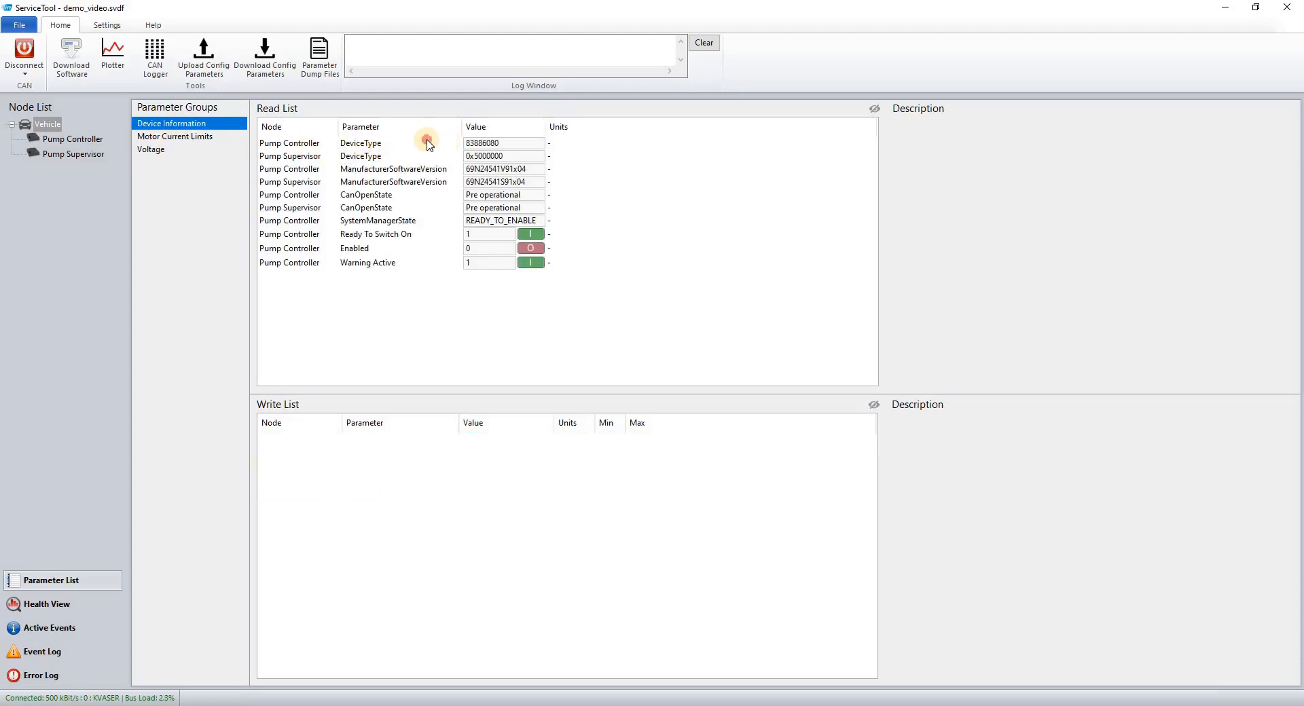
left_click(428, 144)
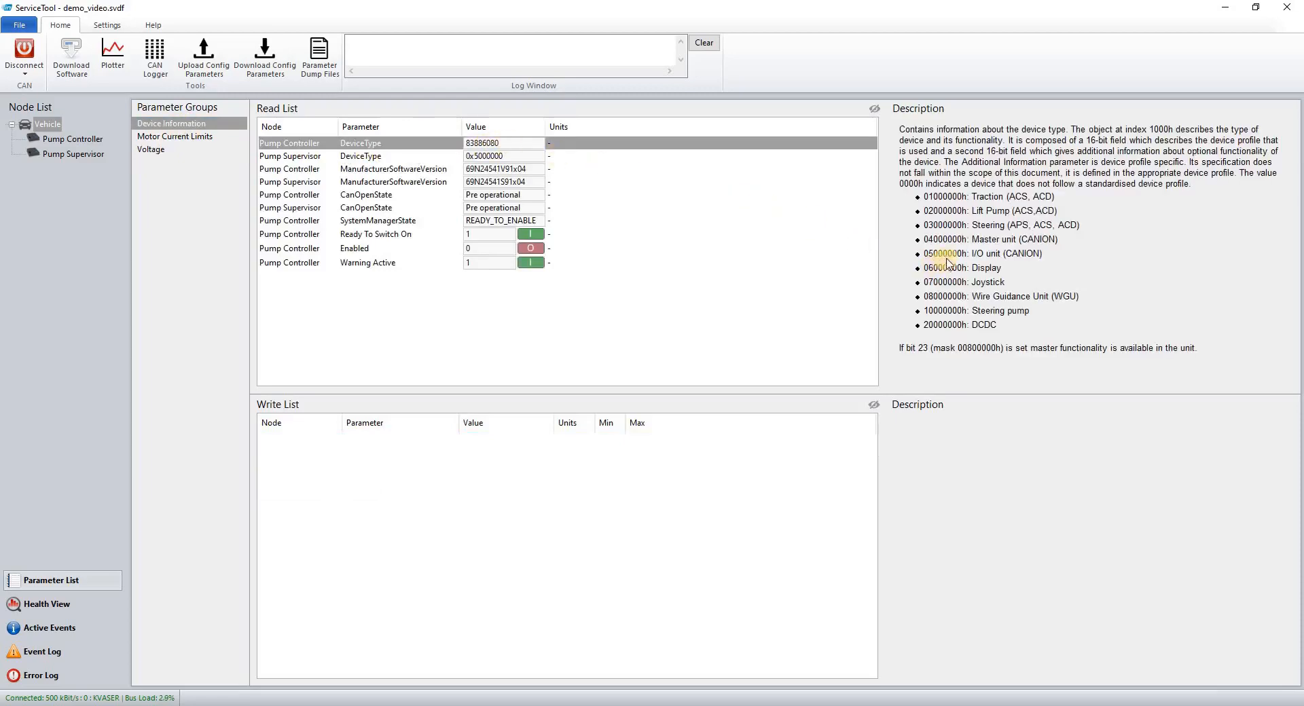
right_click(523, 149)
mouse_move(582, 154)
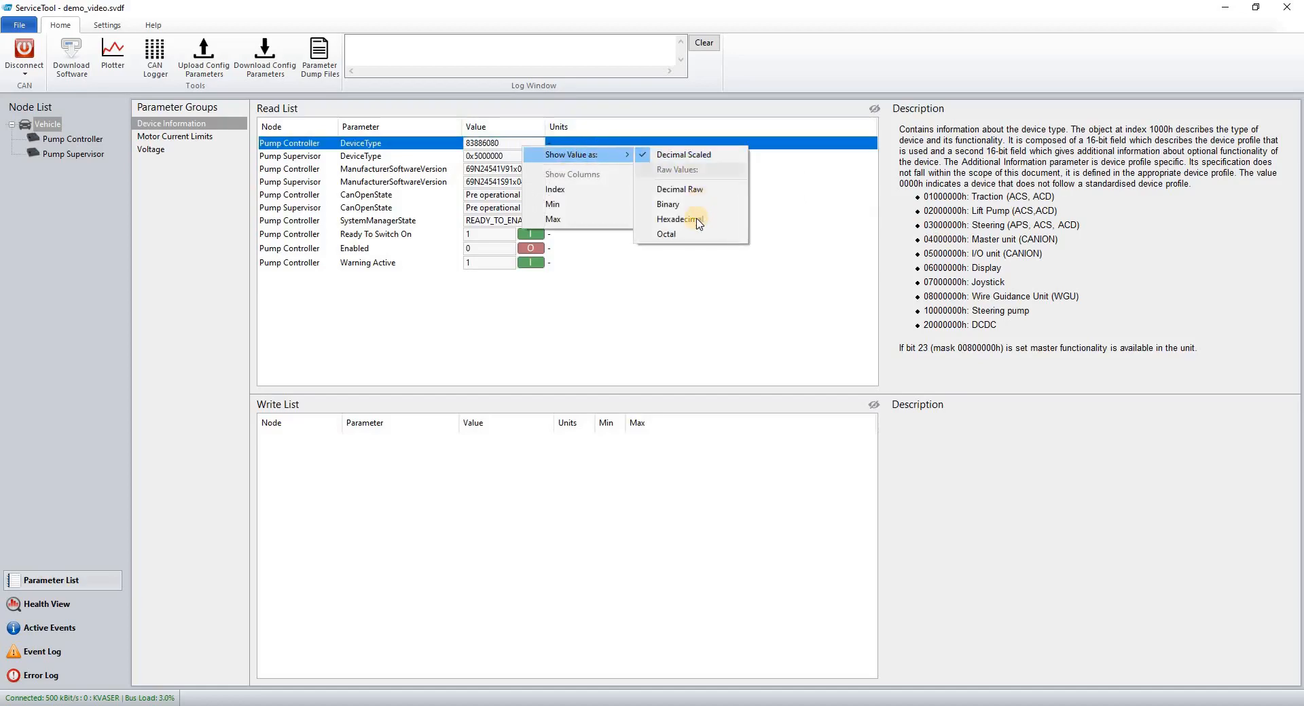
left_click(699, 220)
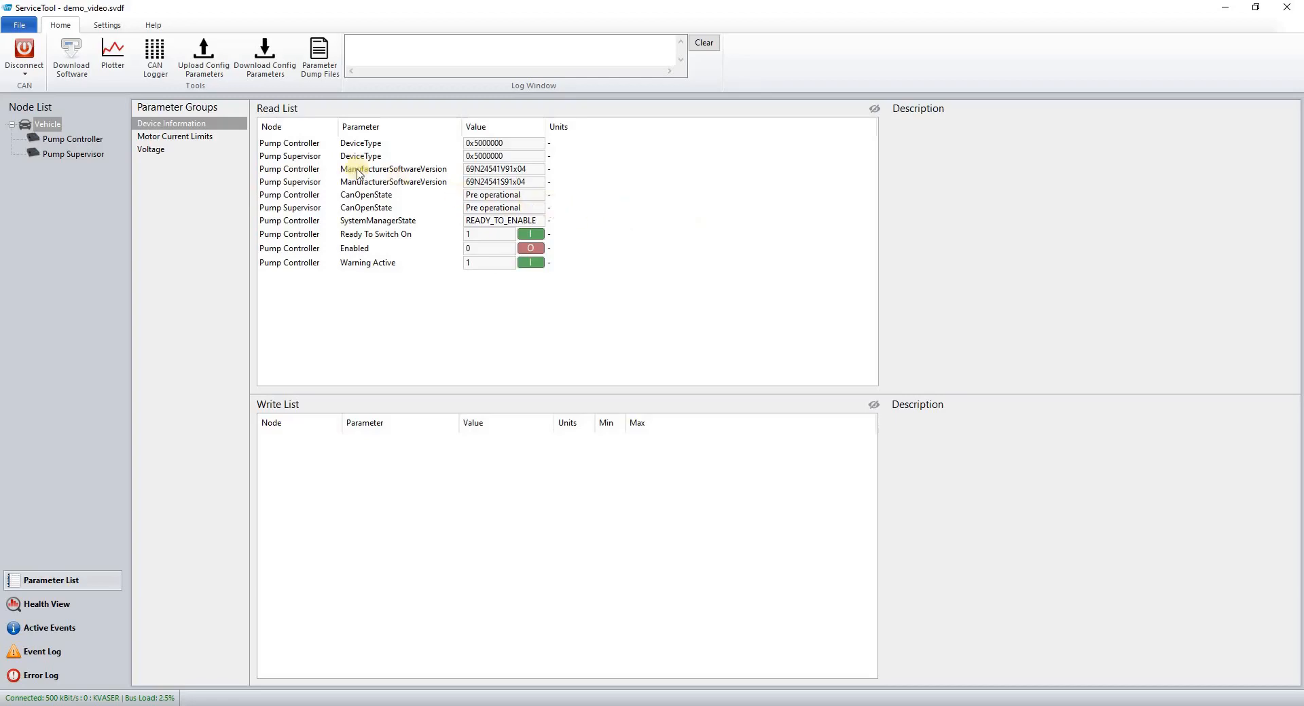
left_click(19, 25)
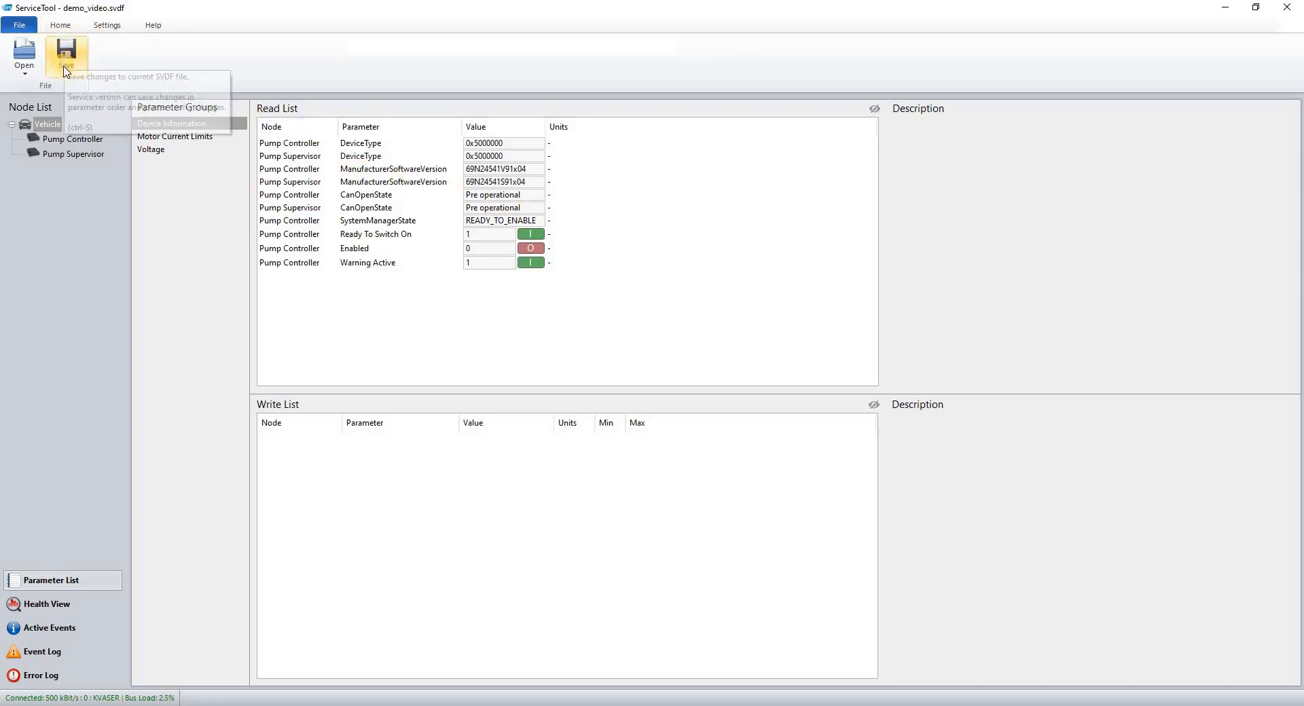
left_click(61, 27)
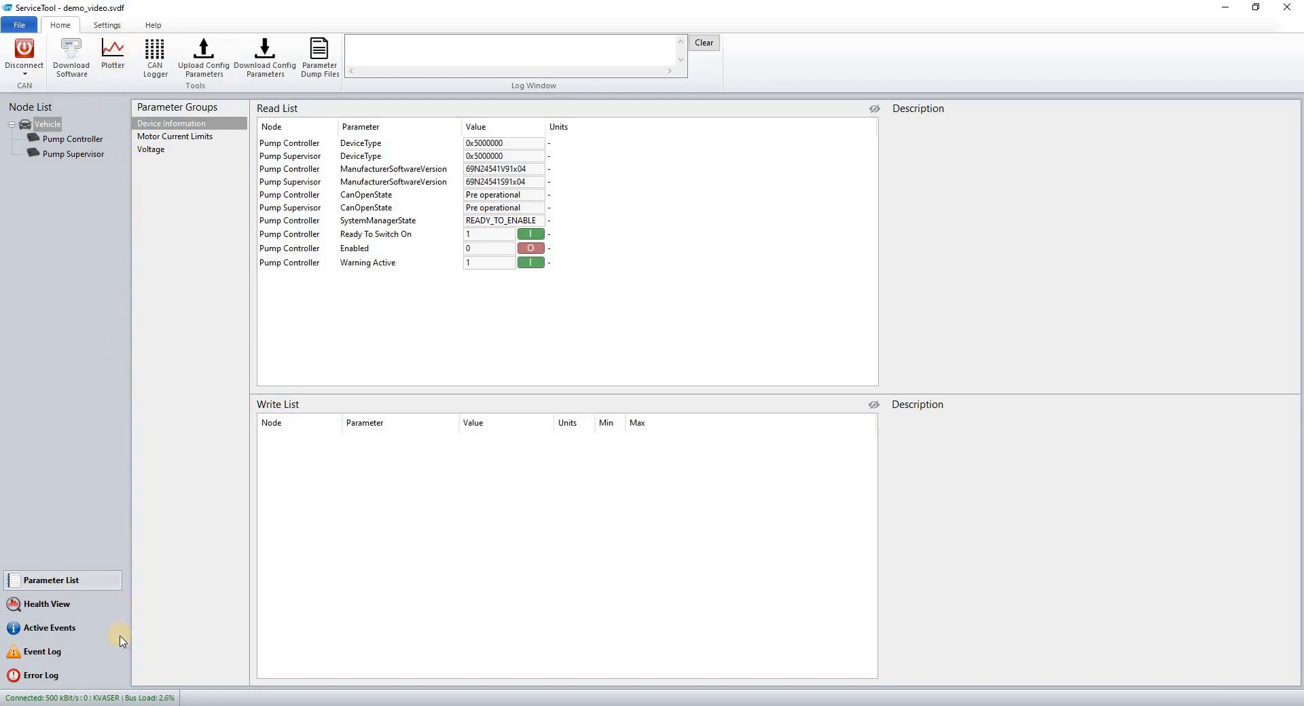
Review the vehicle's Health View, active events and event log, including the description of the HighSide2OutLow event.
left_click(59, 605)
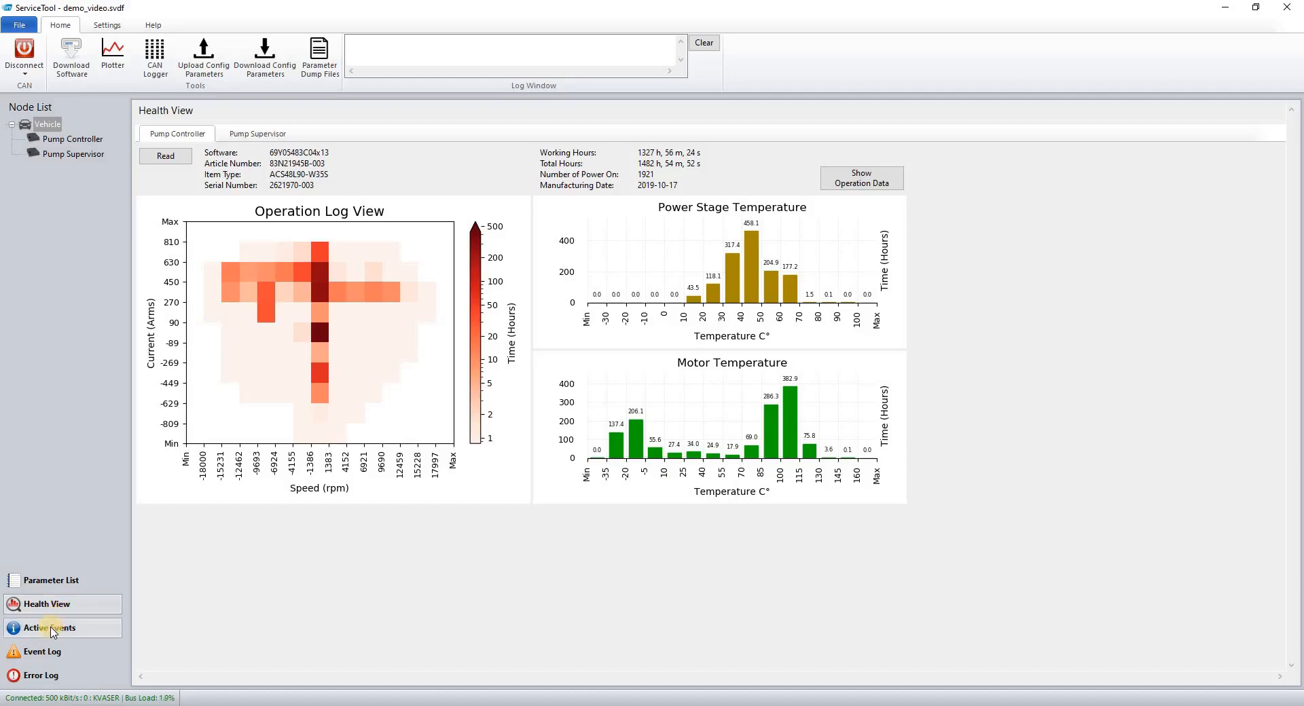
left_click(51, 631)
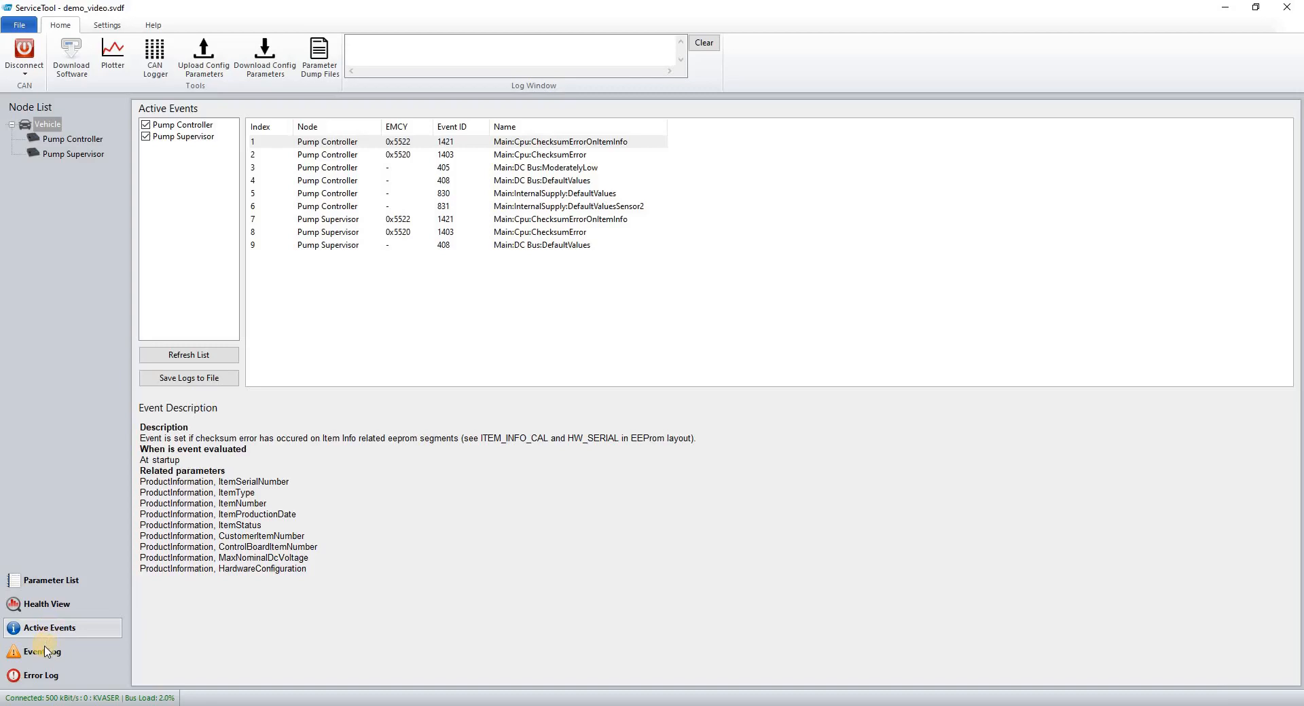
left_click(46, 652)
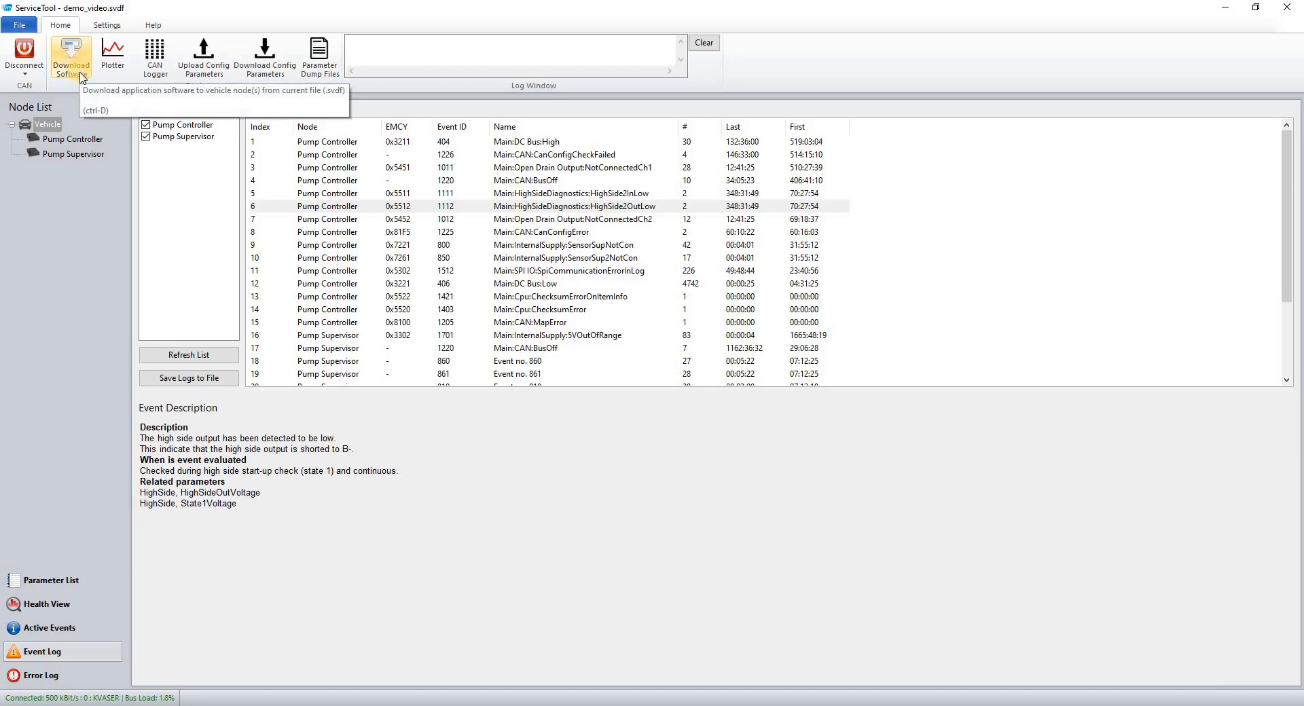
View the Voltage and SystemManagerState parameters as graphs in the Plotter.
left_click(113, 62)
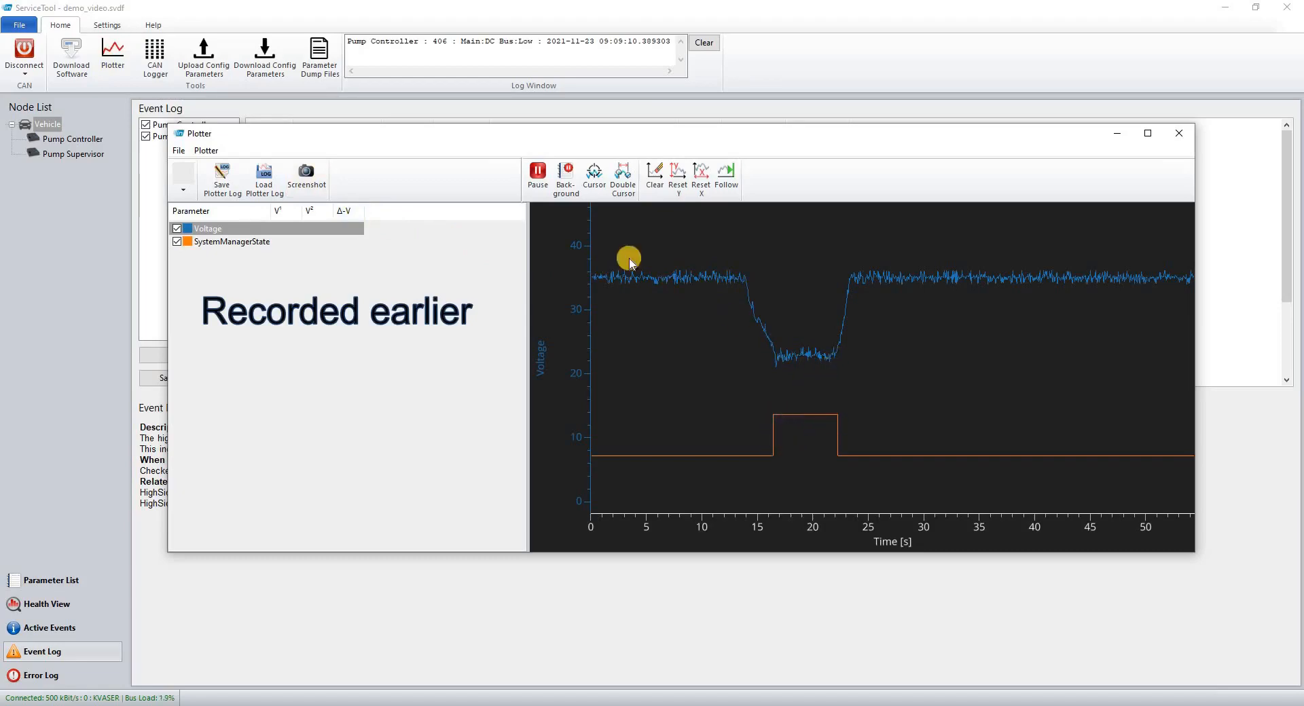
Open the CAN bus Logger, run the live stream to view raw CAN messages, and return to the Event Log.
left_click(158, 56)
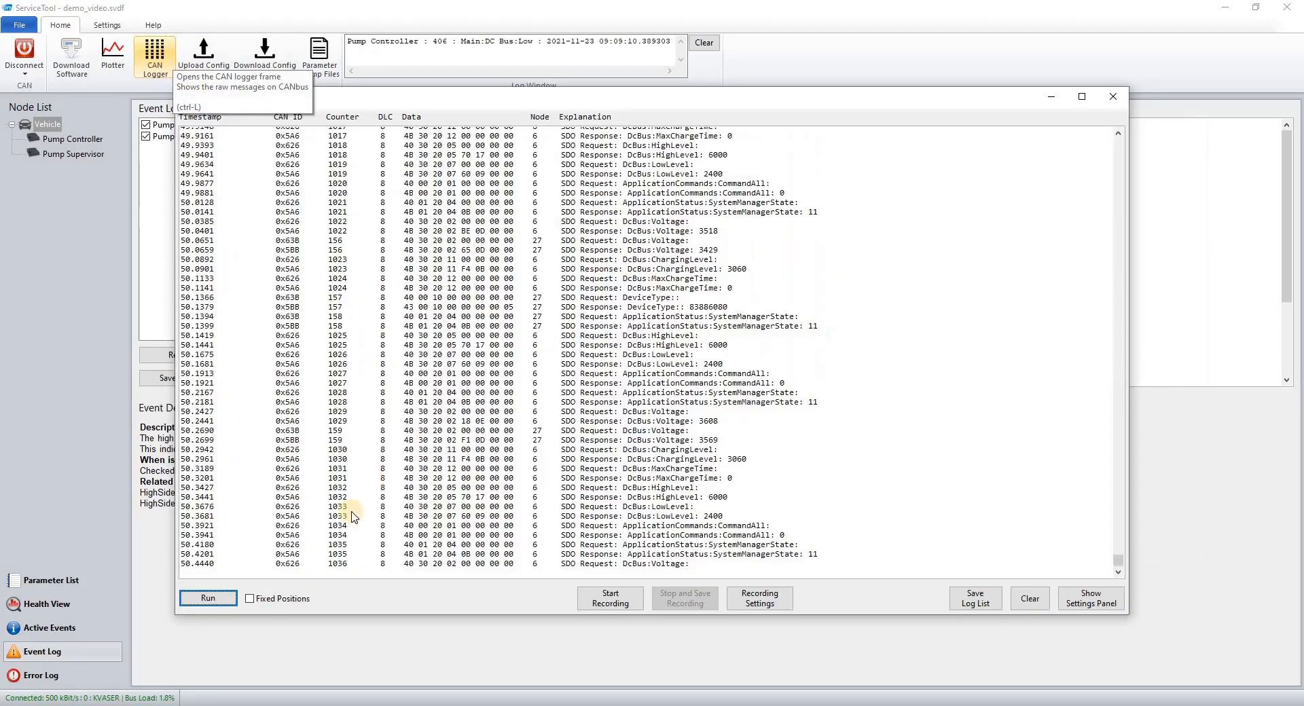
left_click(226, 597)
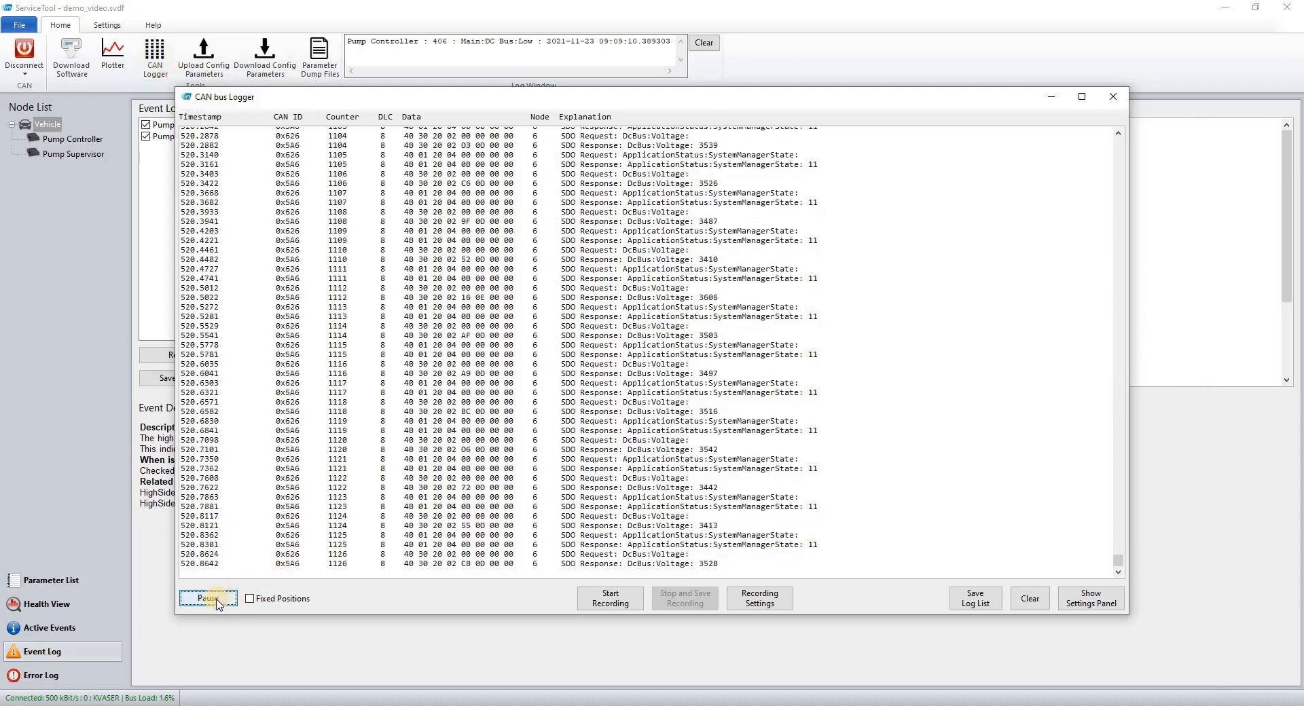
left_click(218, 602)
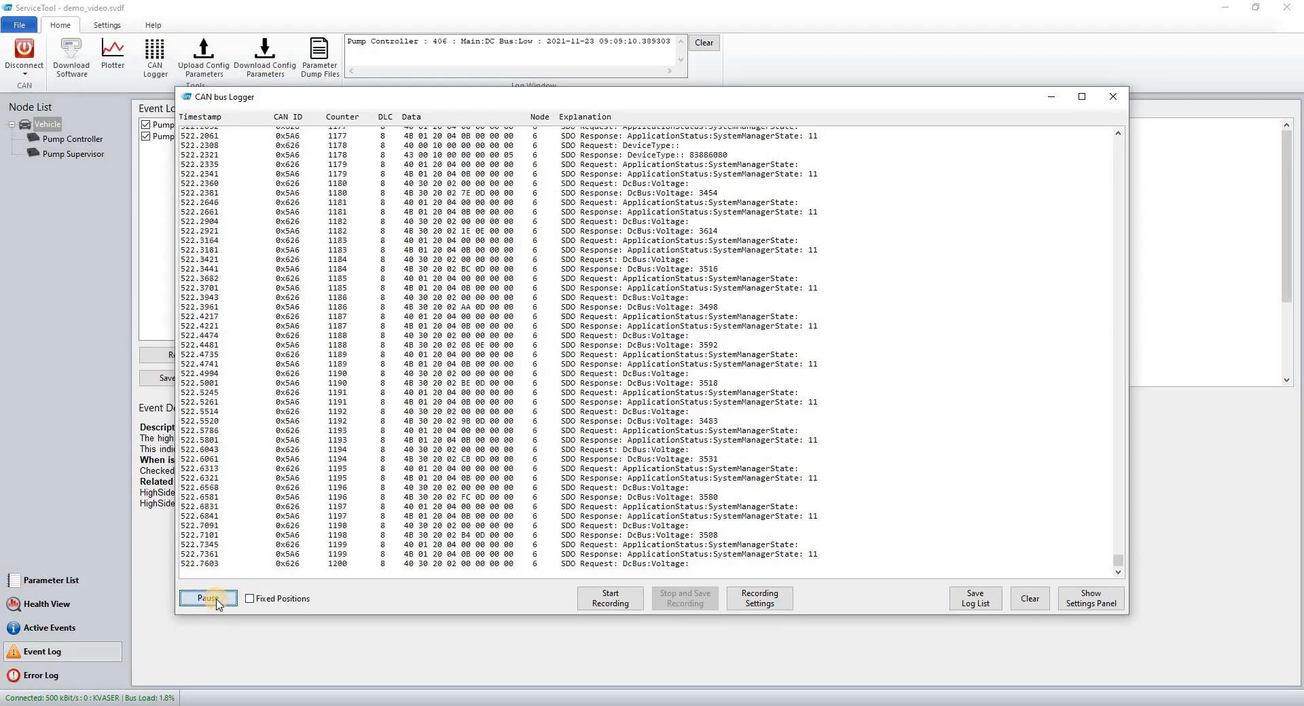
left_click(410, 668)
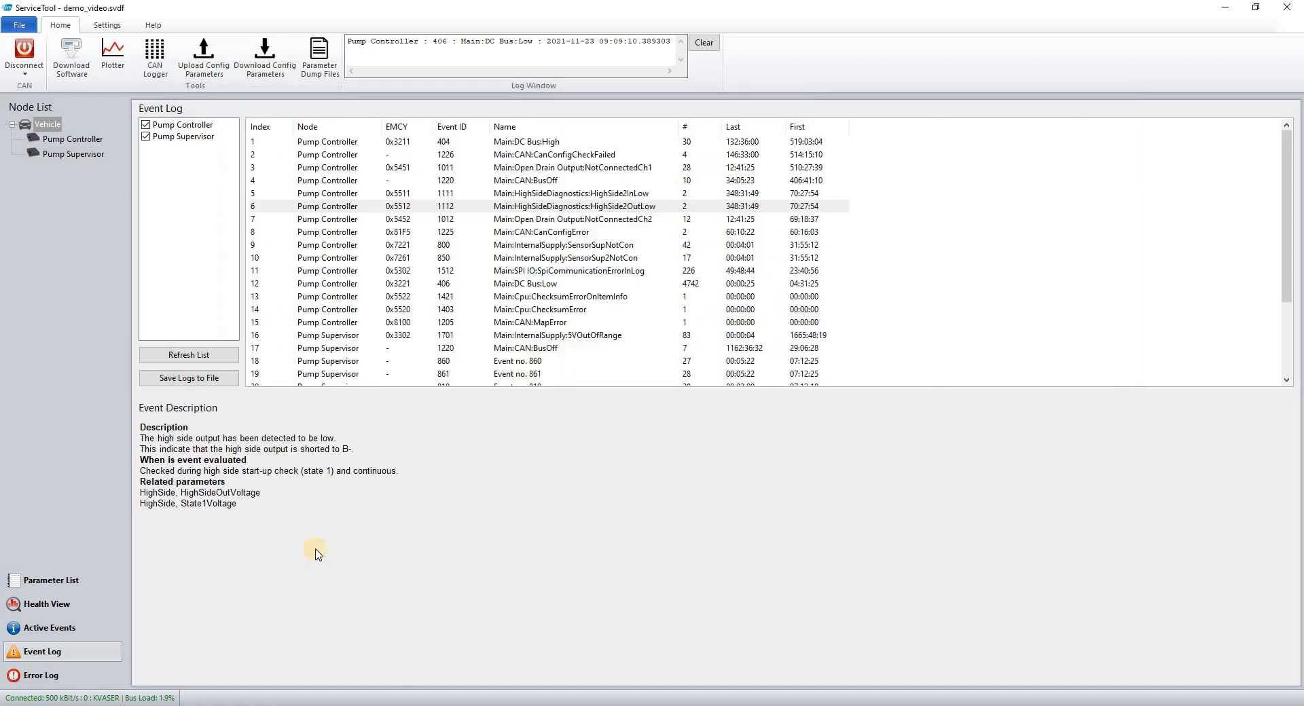